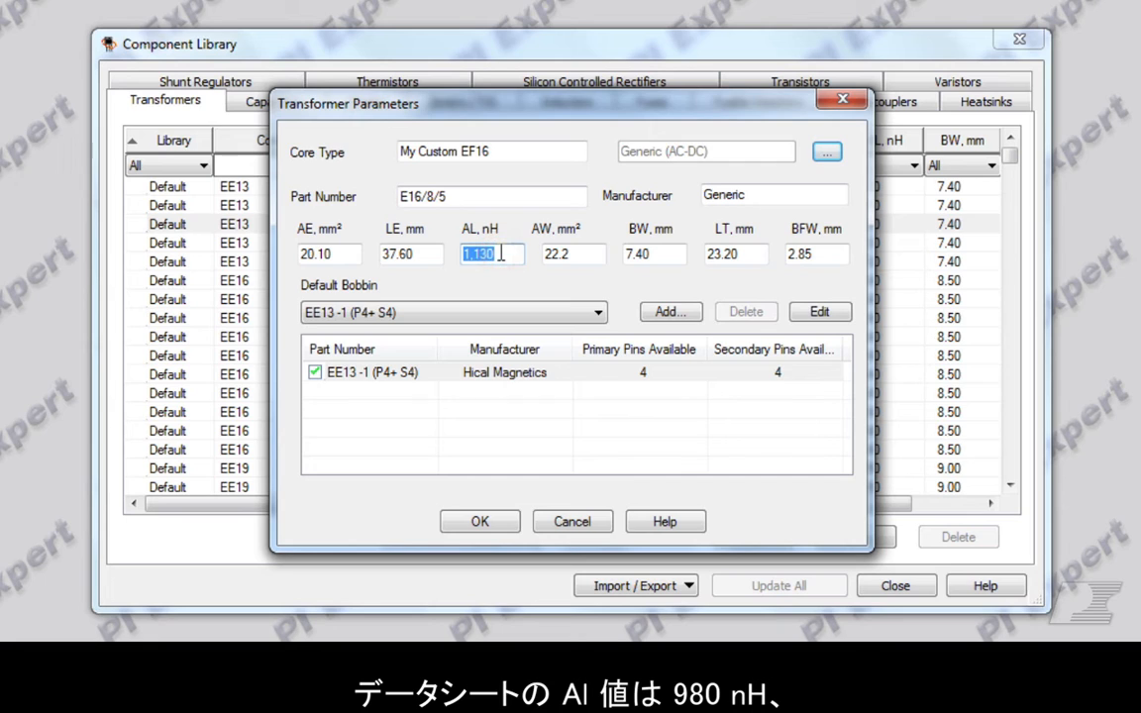
Set the custom EF16 core's AL to 980 nH, AW to 21.6 mm² and BW to 9.4 mm
{"action": "type", "text": "980"}
{"action": "left_click", "coordinate": [583, 254]}
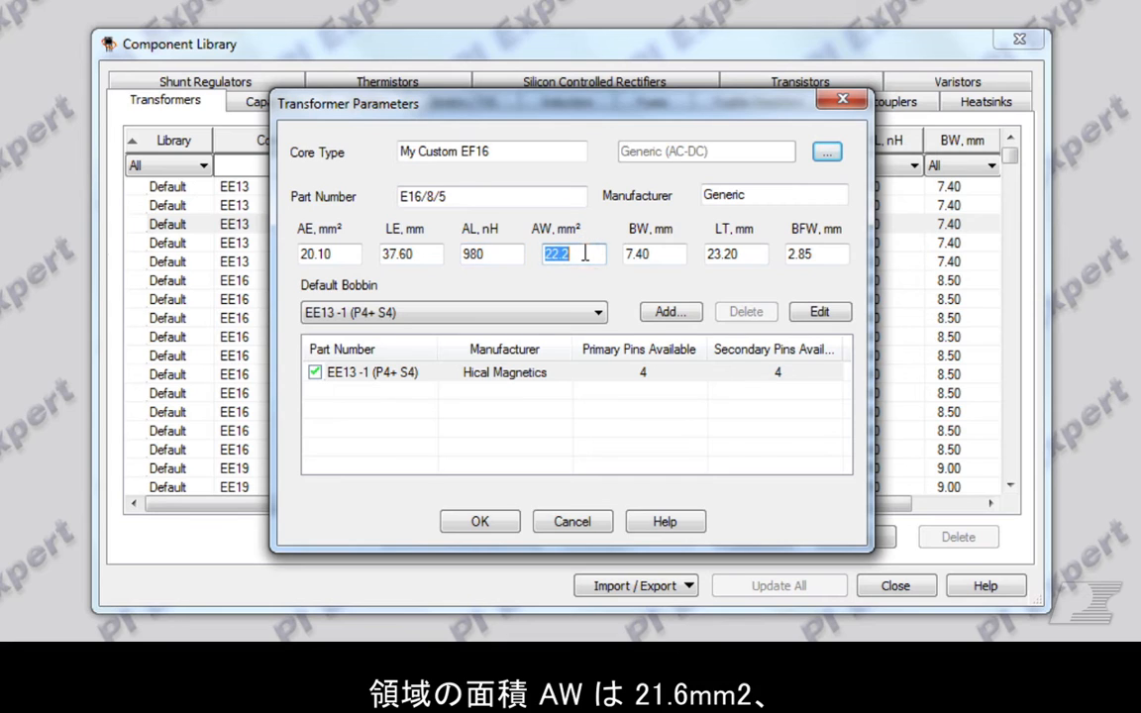
{"action": "type", "text": "21.6"}
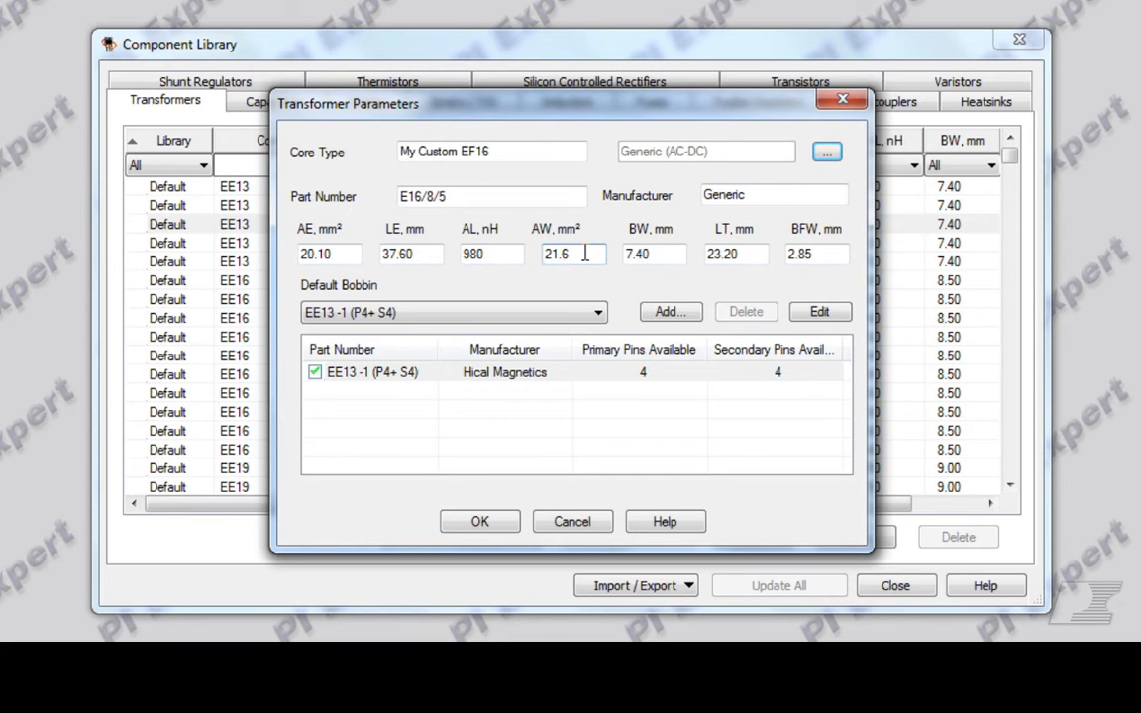
{"action": "double_click", "coordinate": [672, 252]}
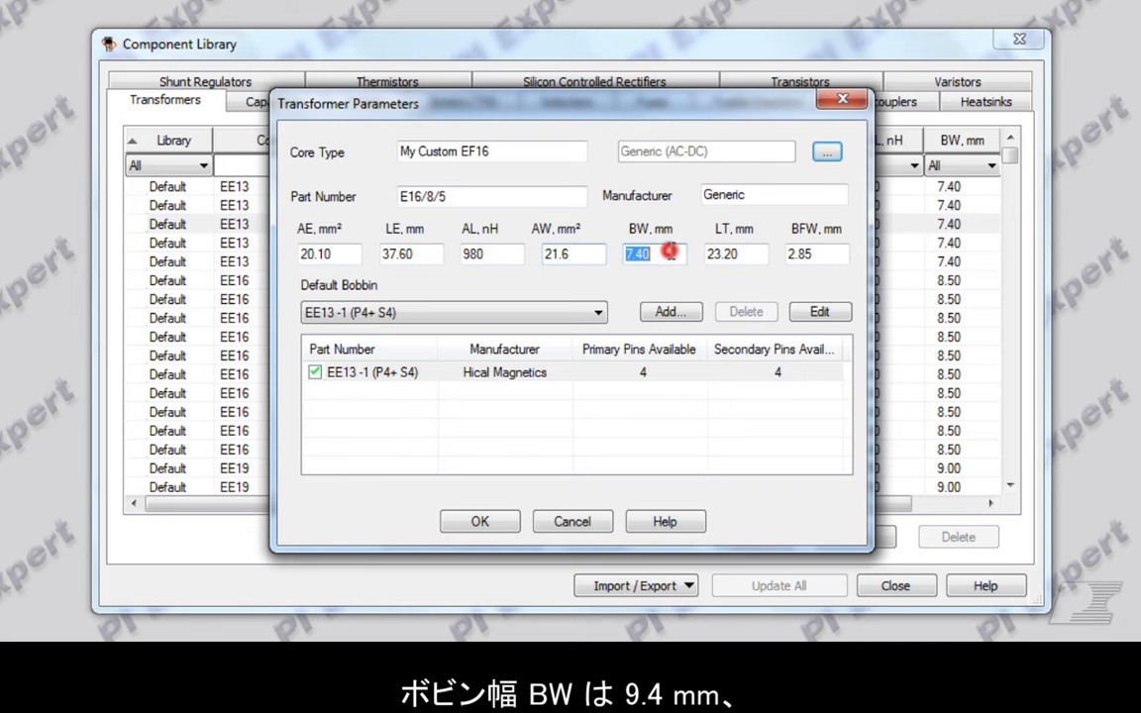
{"action": "type", "text": "9."}
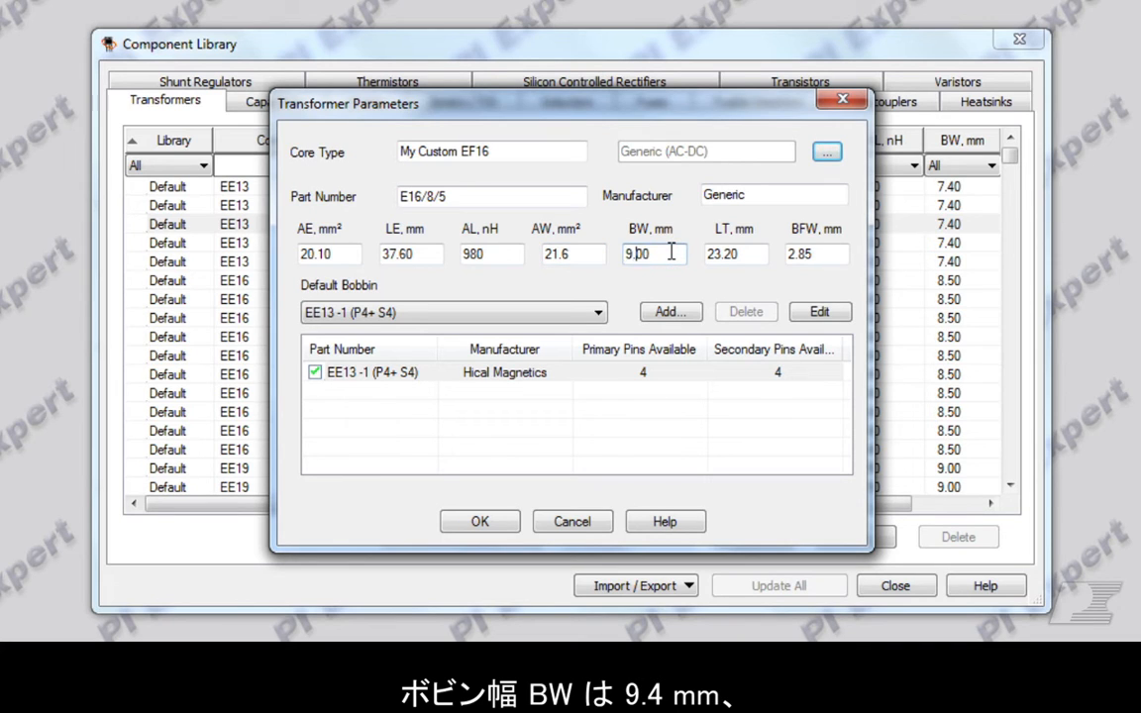
{"action": "type", "text": "4"}
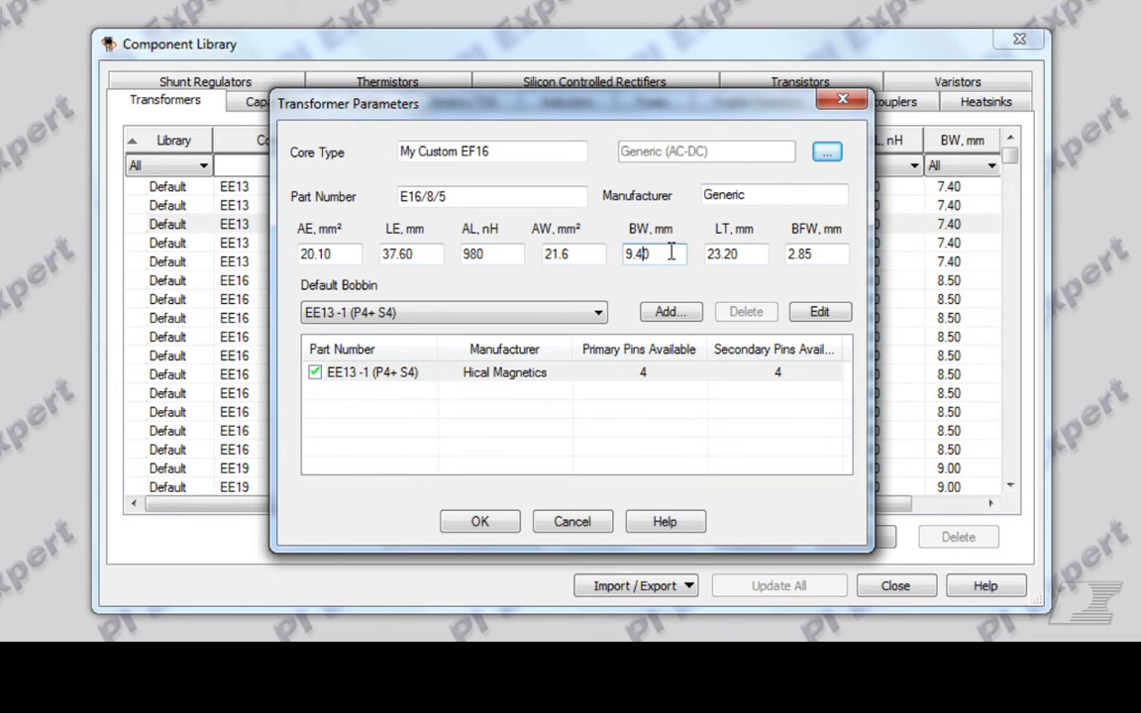
Set the custom EF16 core's LT to 31 mm and BFW to 2.25 mm
{"action": "double_click", "coordinate": [750, 254]}
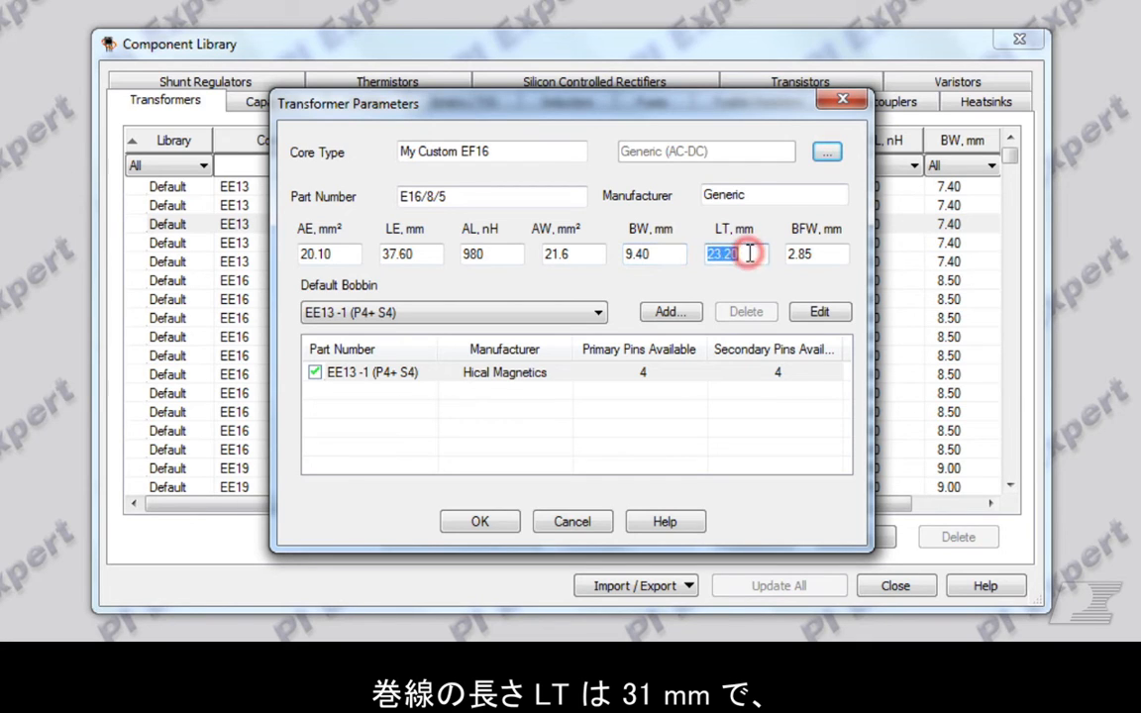
{"action": "type", "text": "31"}
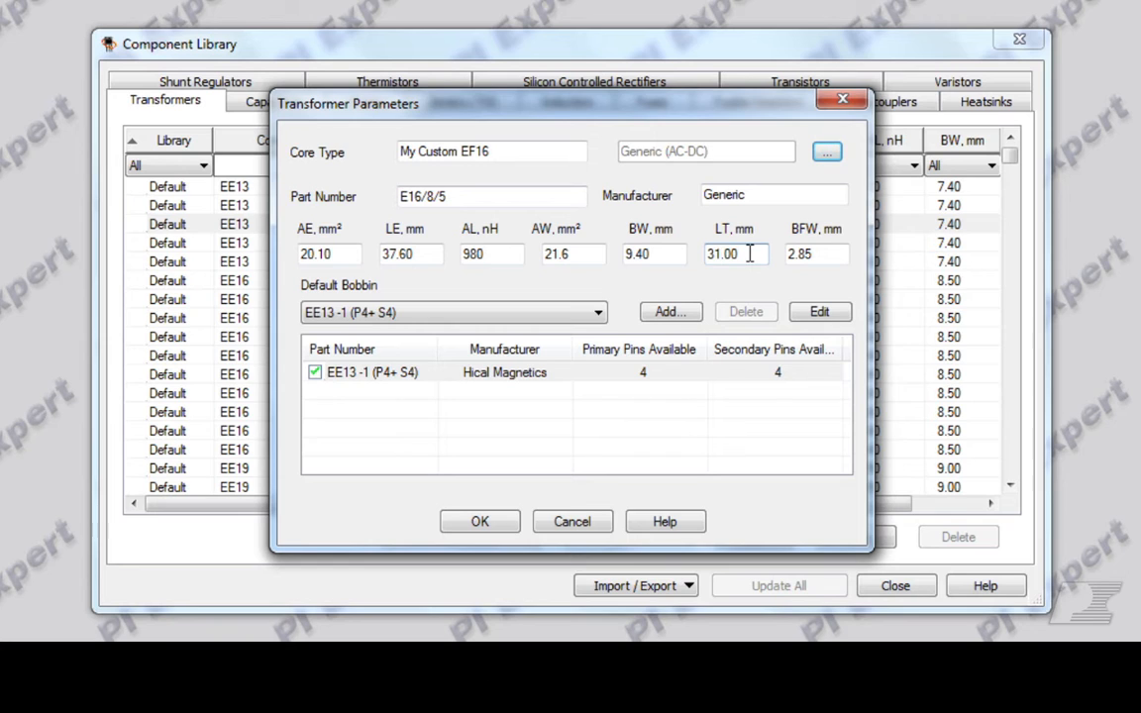
{"action": "double_click", "coordinate": [825, 254]}
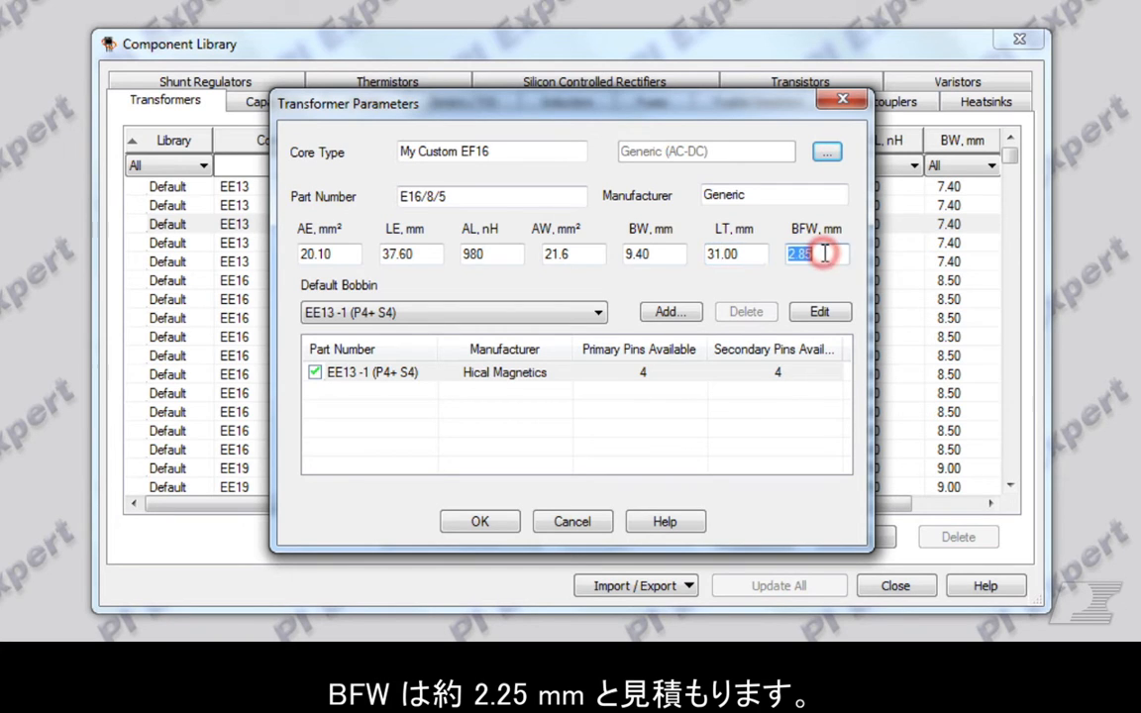
{"action": "type", "text": "2.25"}
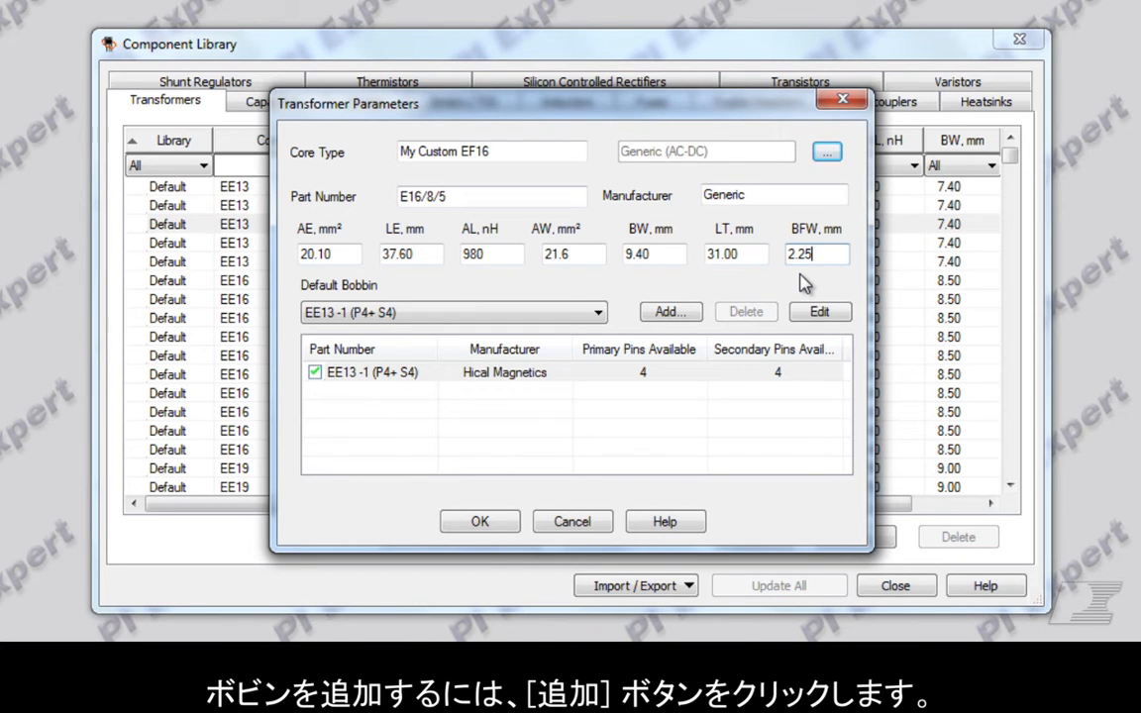
Add a new bobbin to the core with the part number "My EF16 Bobbin(P4+S4)"
{"action": "left_click", "coordinate": [664, 312]}
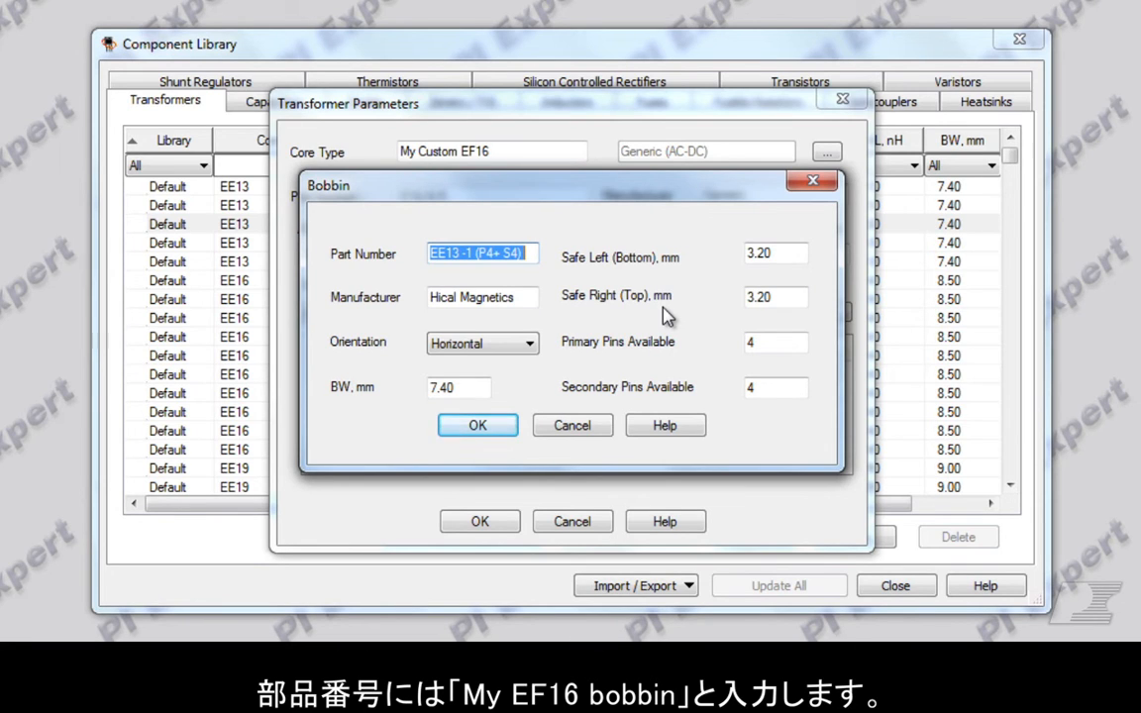
{"action": "type", "text": "My "}
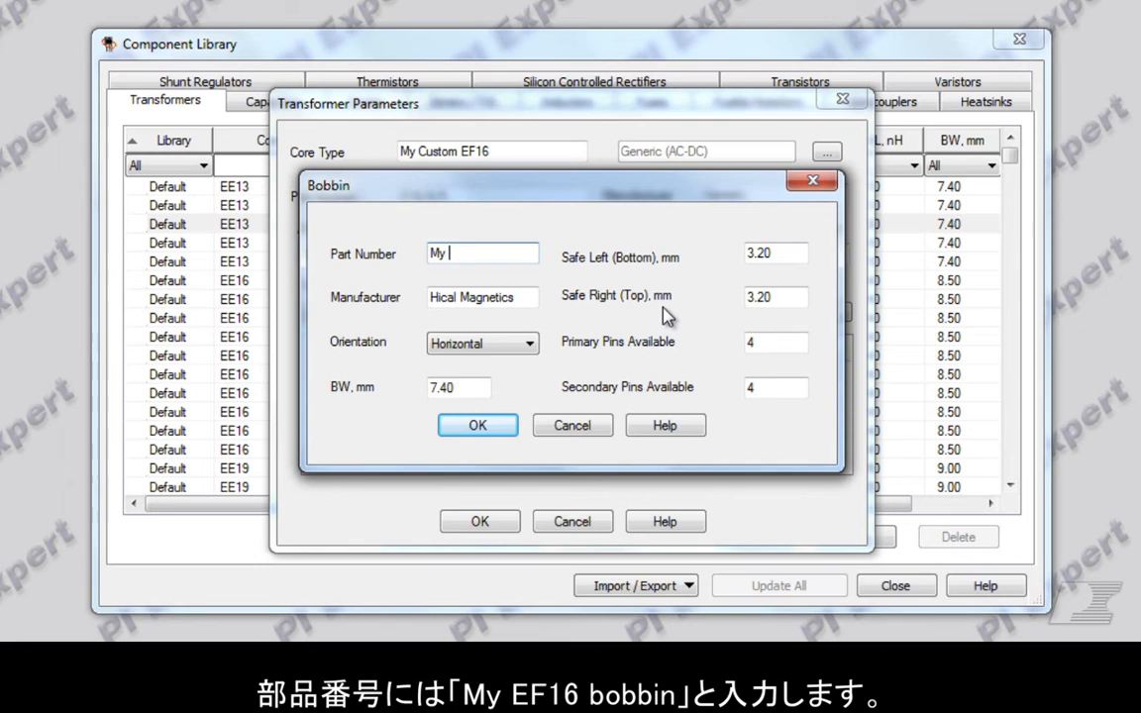
{"action": "type", "text": "EF16"}
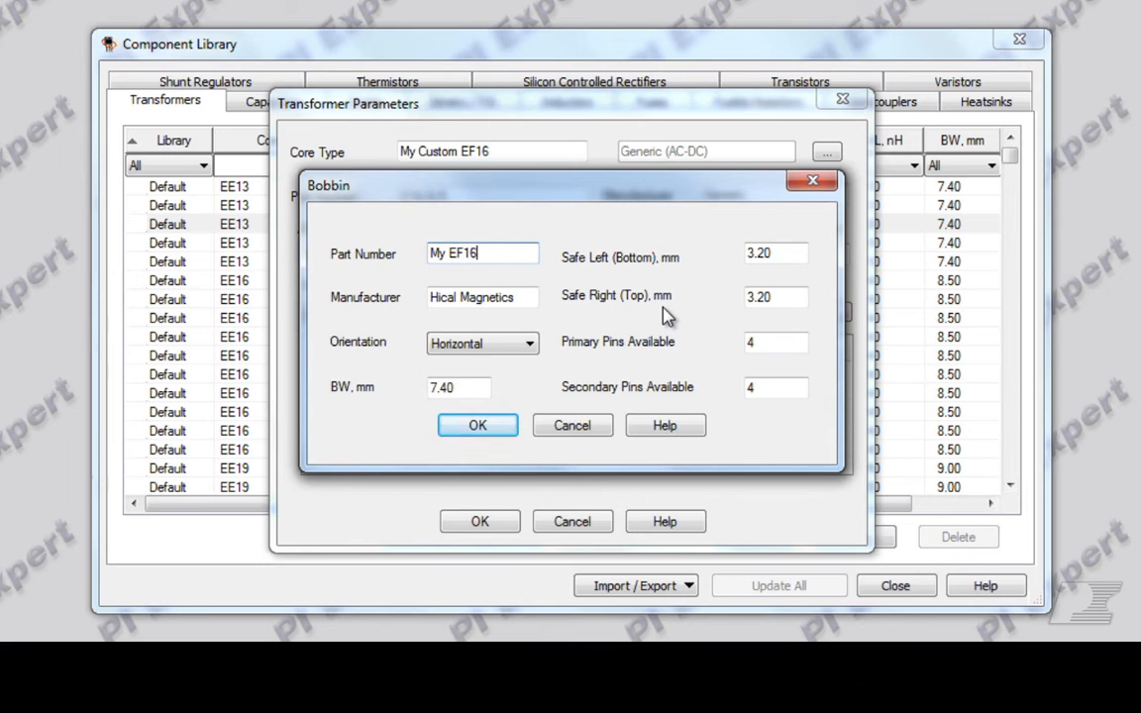
{"action": "type", "text": " Bobbin"}
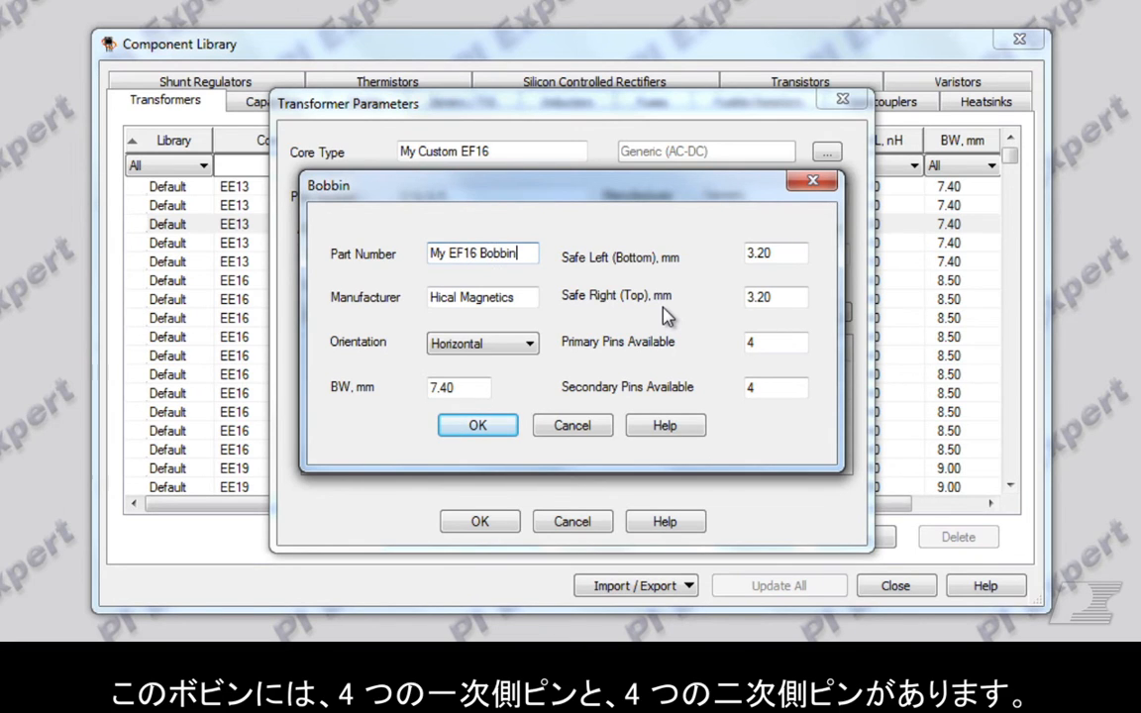
{"action": "type", "text": "(P"}
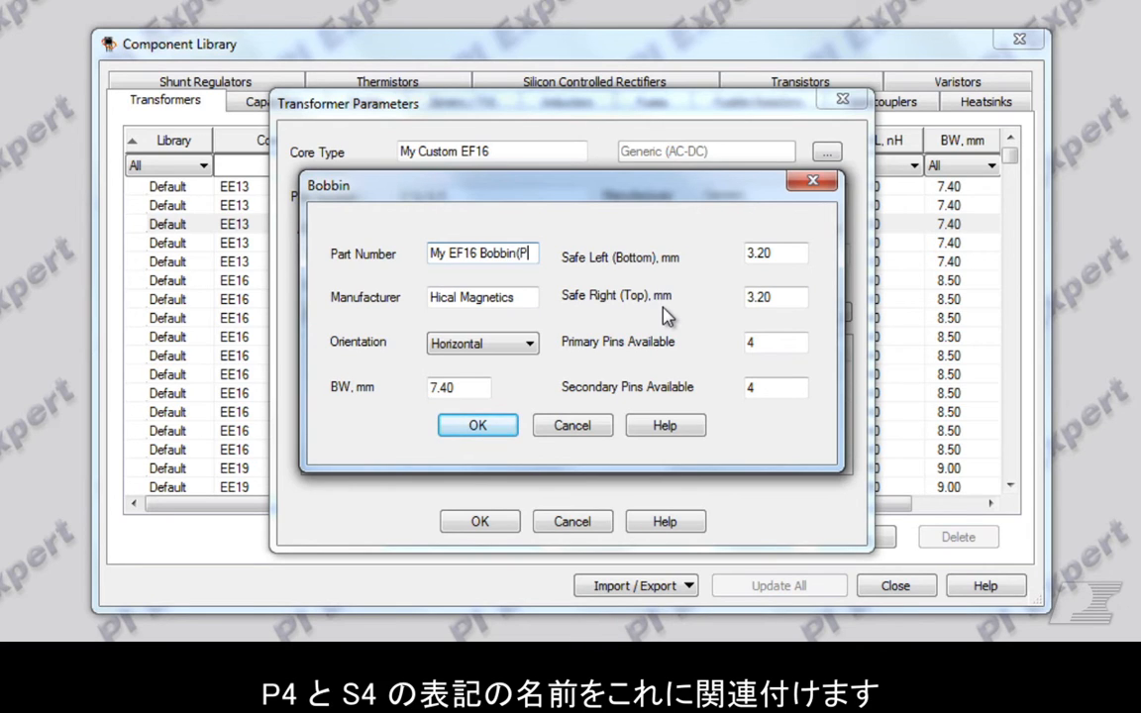
{"action": "type", "text": "4+"}
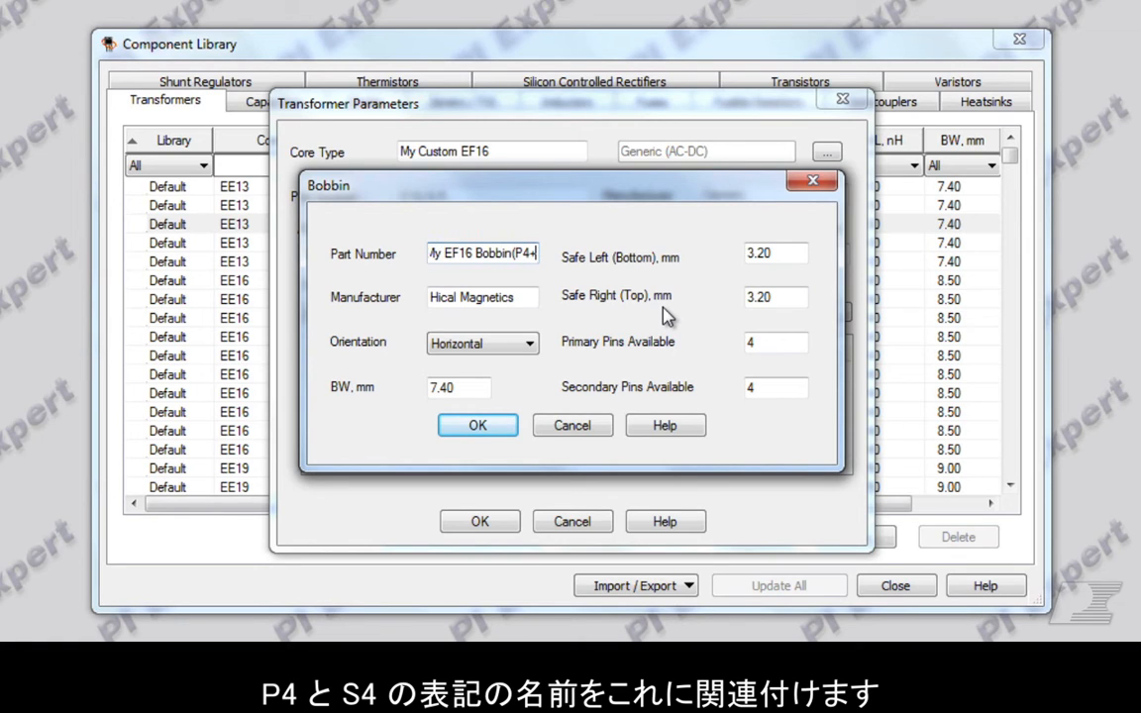
{"action": "type", "text": "S4)"}
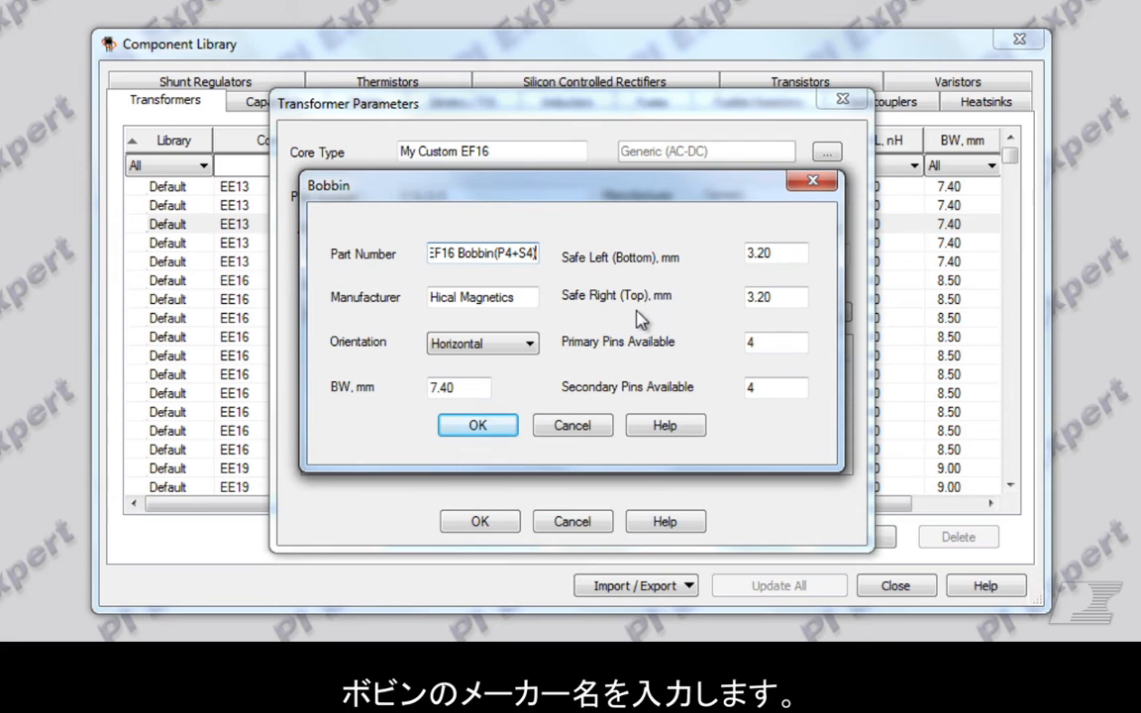
Set the new bobbin's manufacturer to Generic, its orientation to Horizontal and its BW to 9.4 mm
{"action": "left_click_drag", "start_coordinate": [525, 296], "coordinate": [428, 298]}
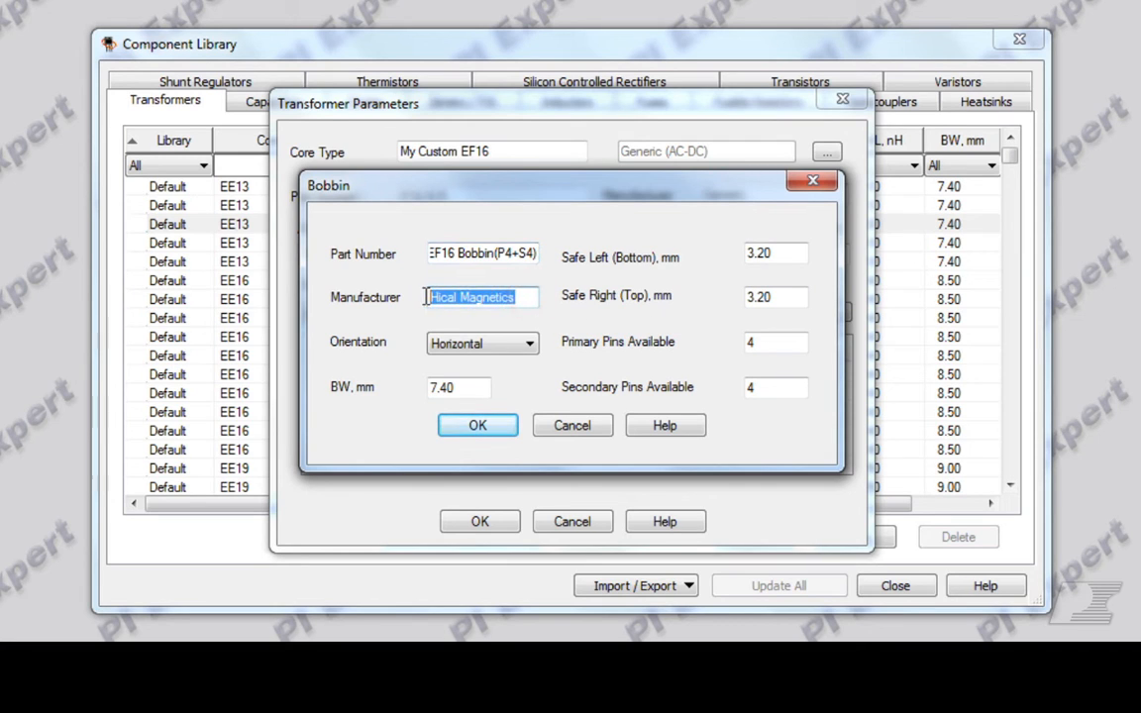
{"action": "type", "text": "Generic"}
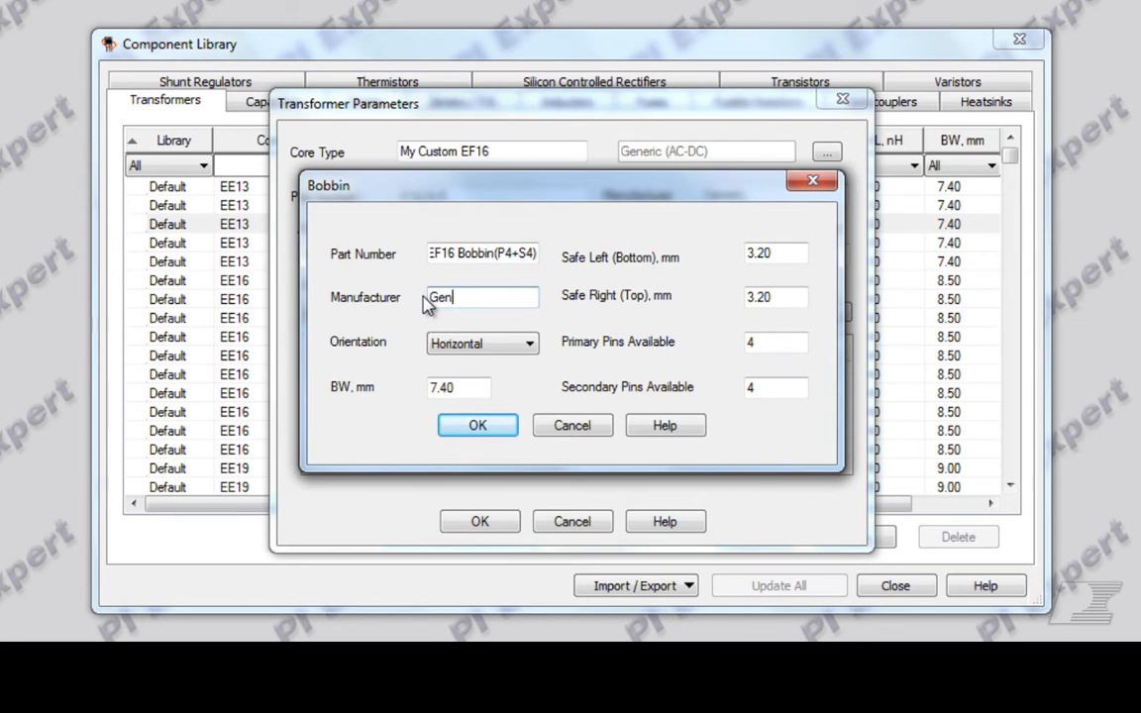
{"action": "left_click", "coordinate": [528, 344]}
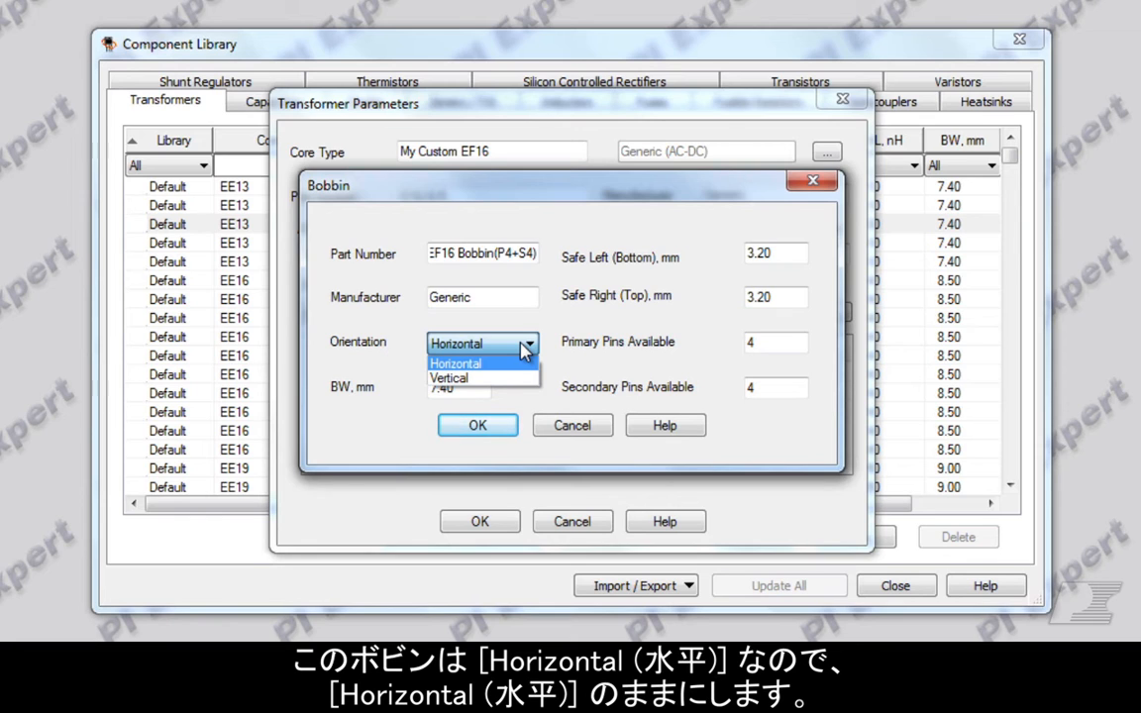
{"action": "left_click", "coordinate": [524, 367]}
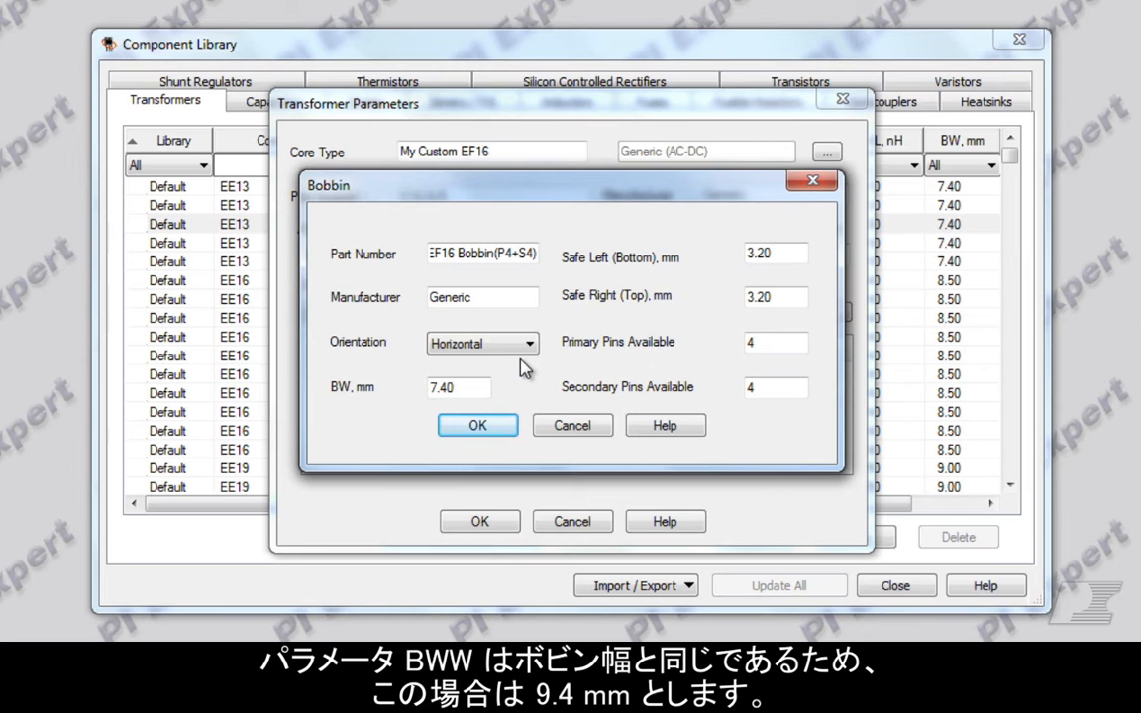
{"action": "double_click", "coordinate": [474, 385]}
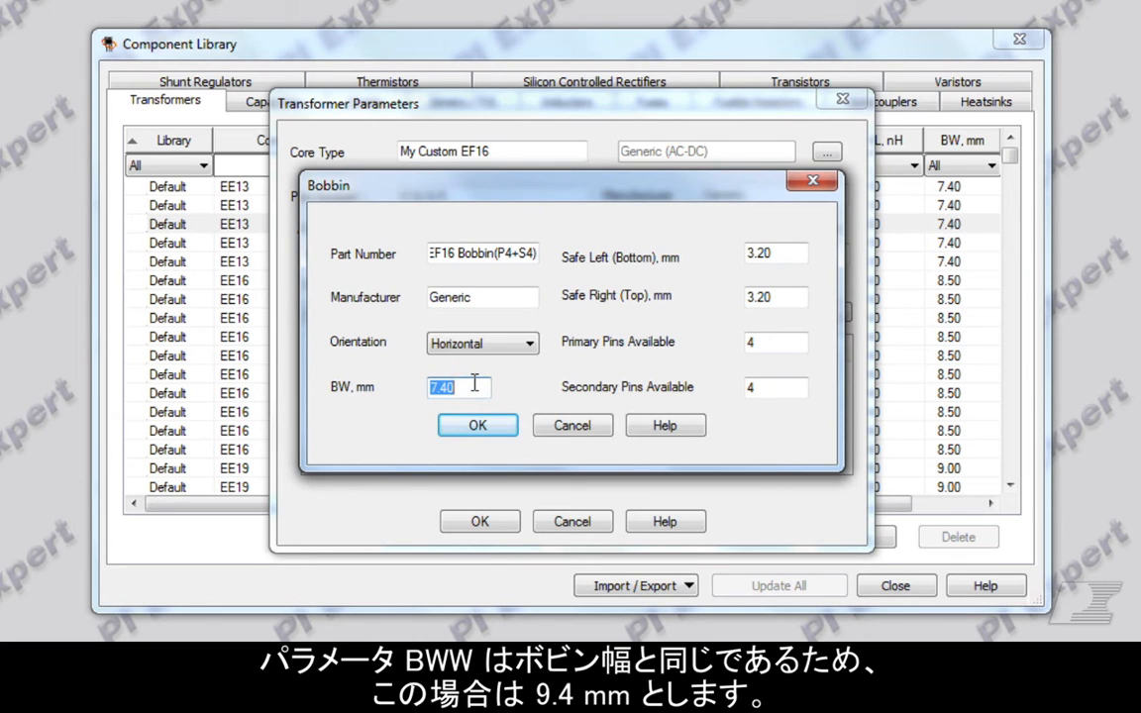
{"action": "type", "text": "9.4"}
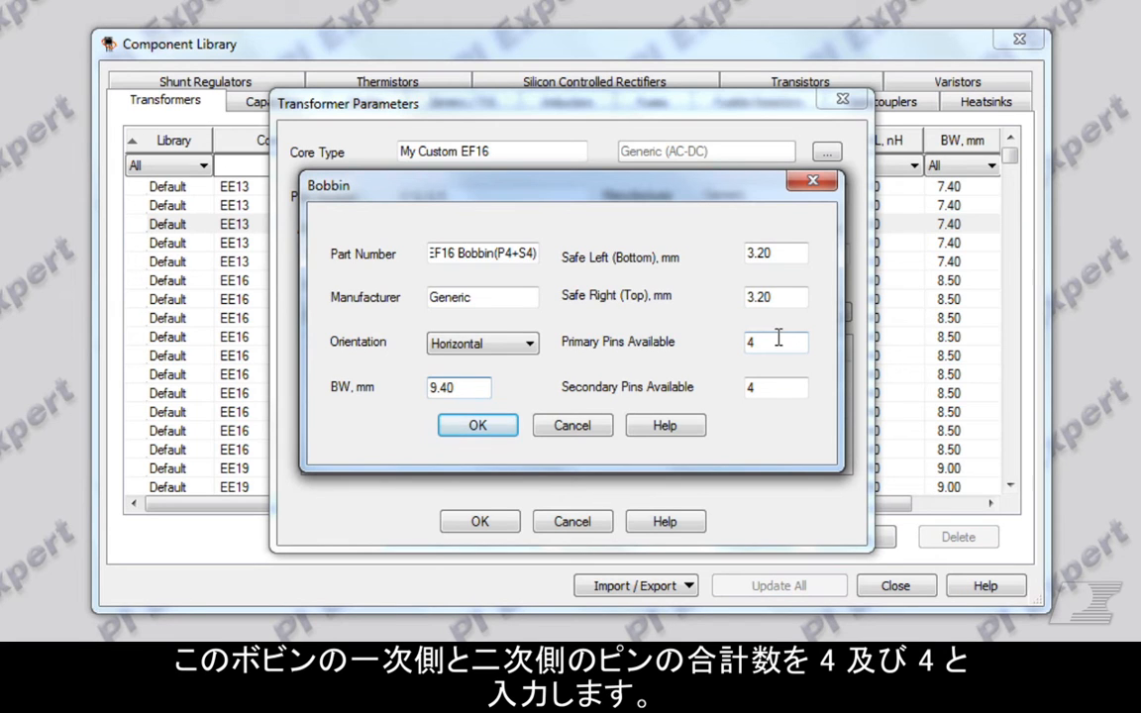
Set the bobbin's available primary and secondary pins to 4 each and save the bobbin
{"action": "double_click", "coordinate": [773, 347]}
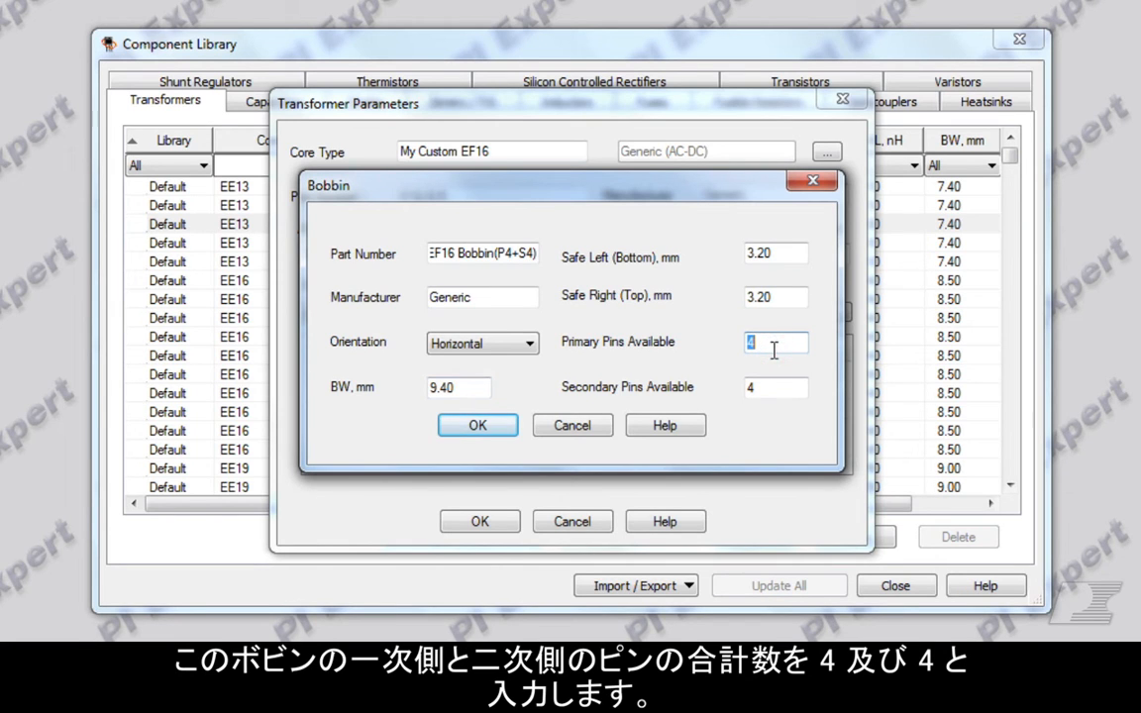
{"action": "type", "text": "4"}
{"action": "double_click", "coordinate": [768, 386]}
{"action": "type", "text": "4"}
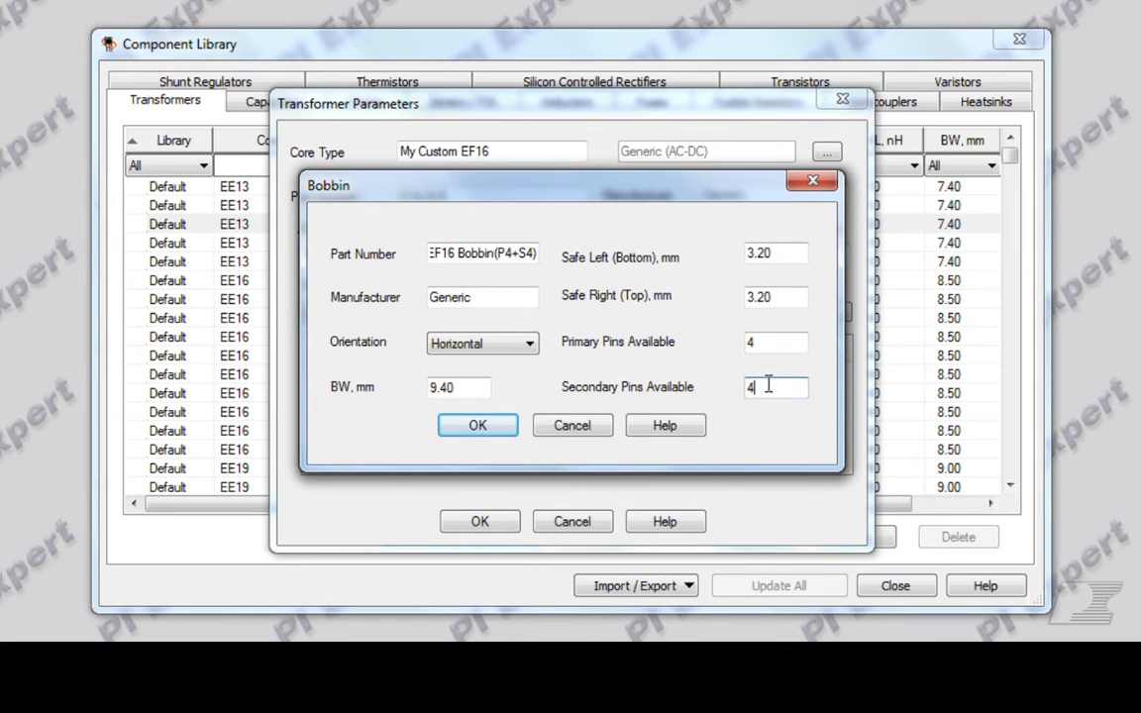
{"action": "left_click", "coordinate": [487, 426]}
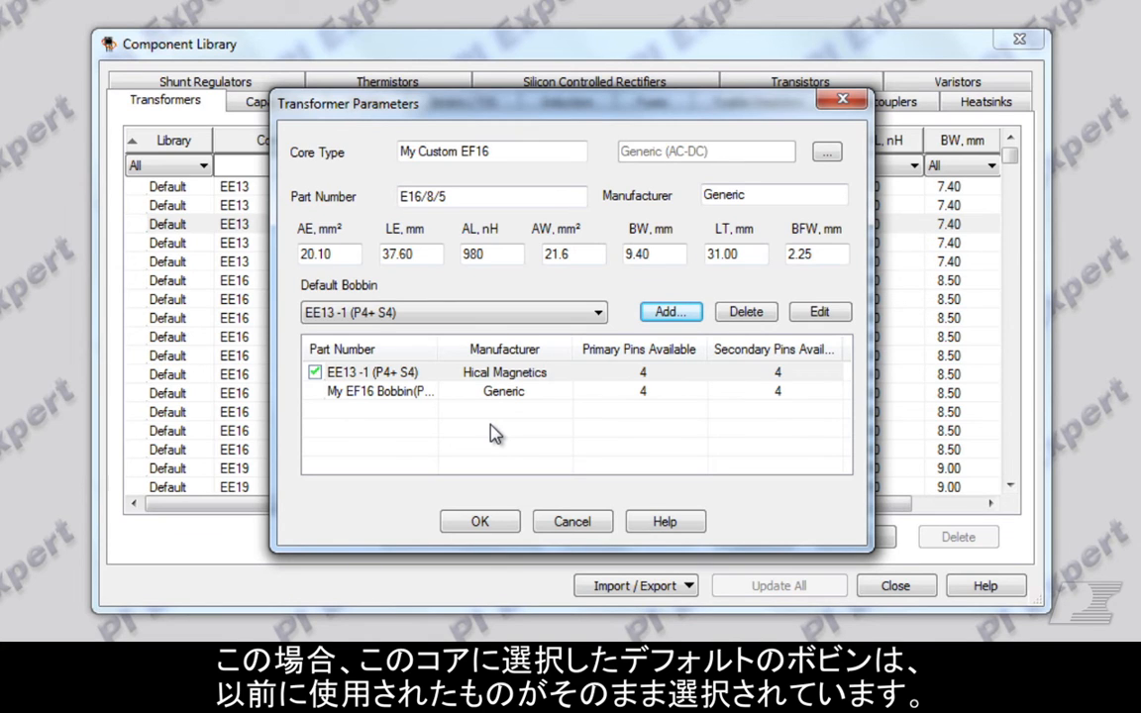
Delete the EE13 -1 (P4+ S4) bobbin from the core's bobbin list and select My EF16 Bobbin
{"action": "left_click", "coordinate": [415, 373]}
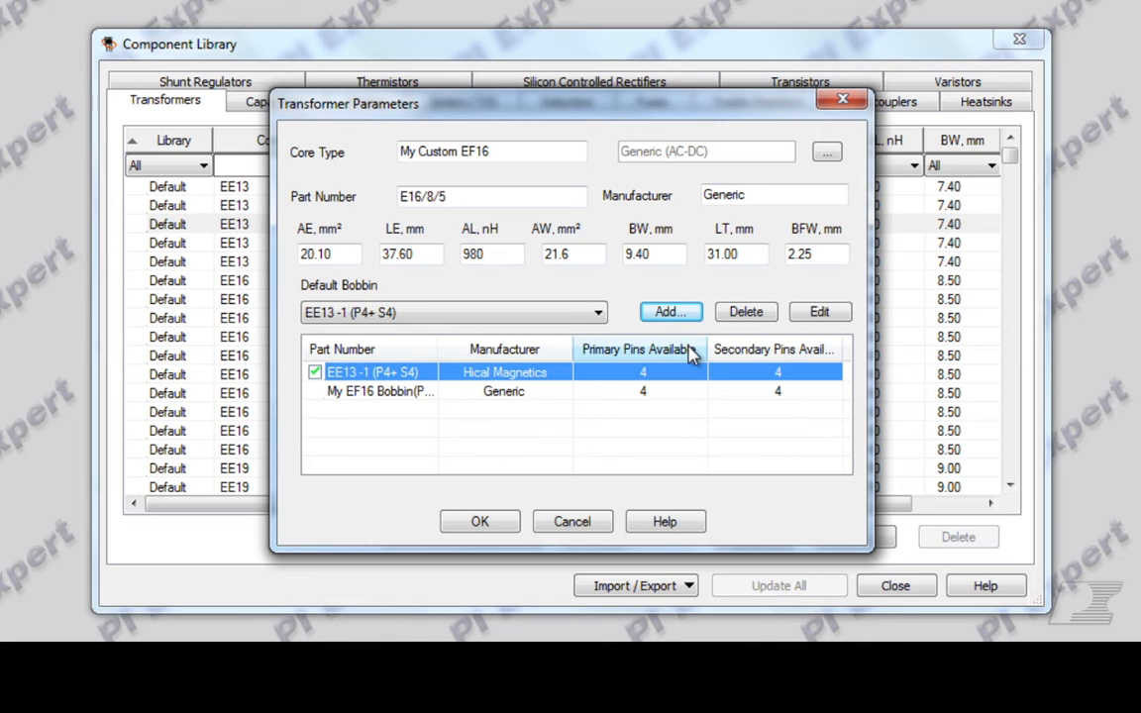
{"action": "left_click", "coordinate": [741, 313]}
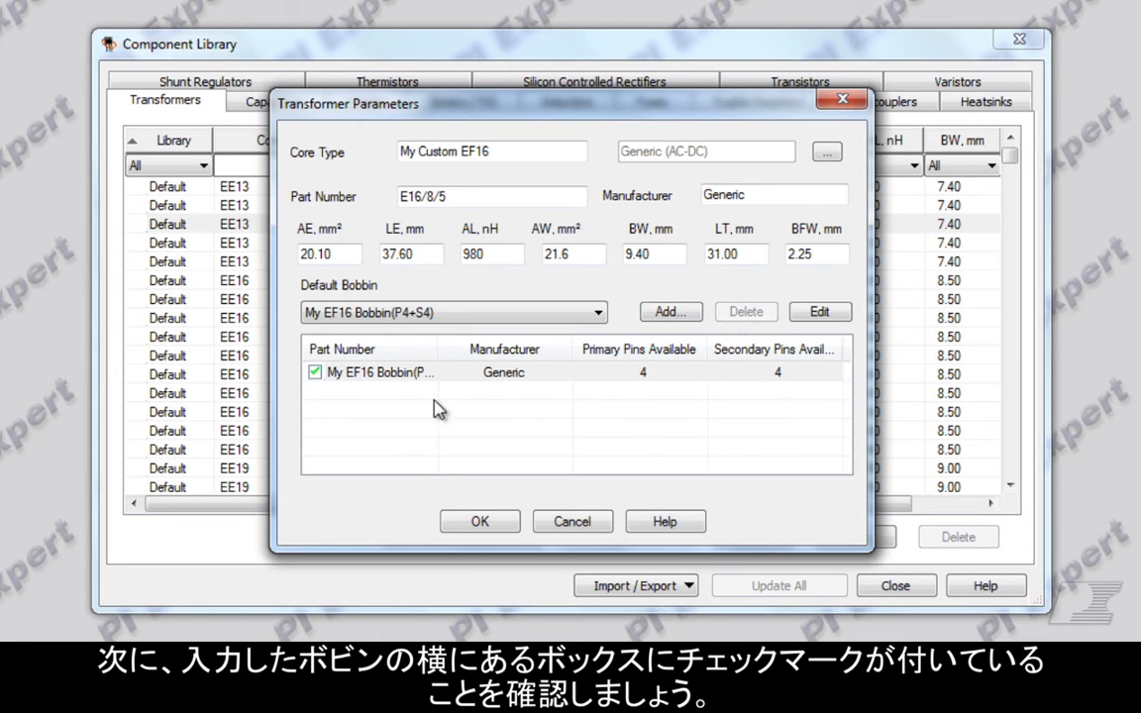
{"action": "left_click", "coordinate": [395, 375]}
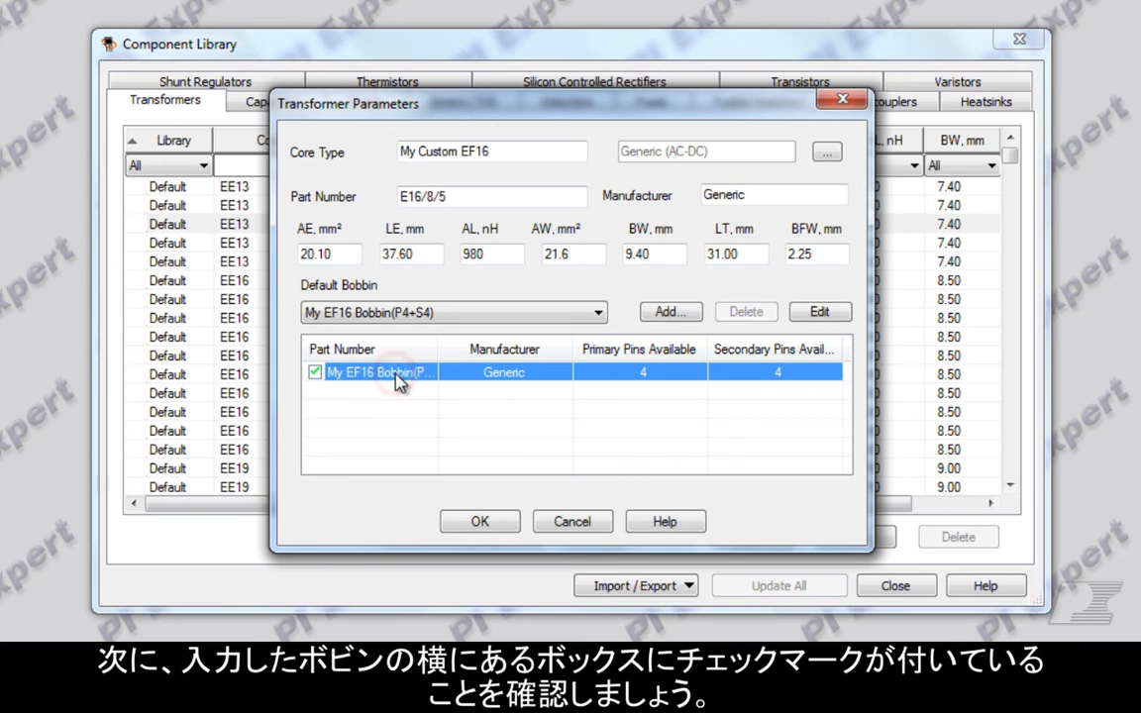
Save the custom EF16 core and update the transformer library, closing the Component Library
{"action": "left_click", "coordinate": [477, 523]}
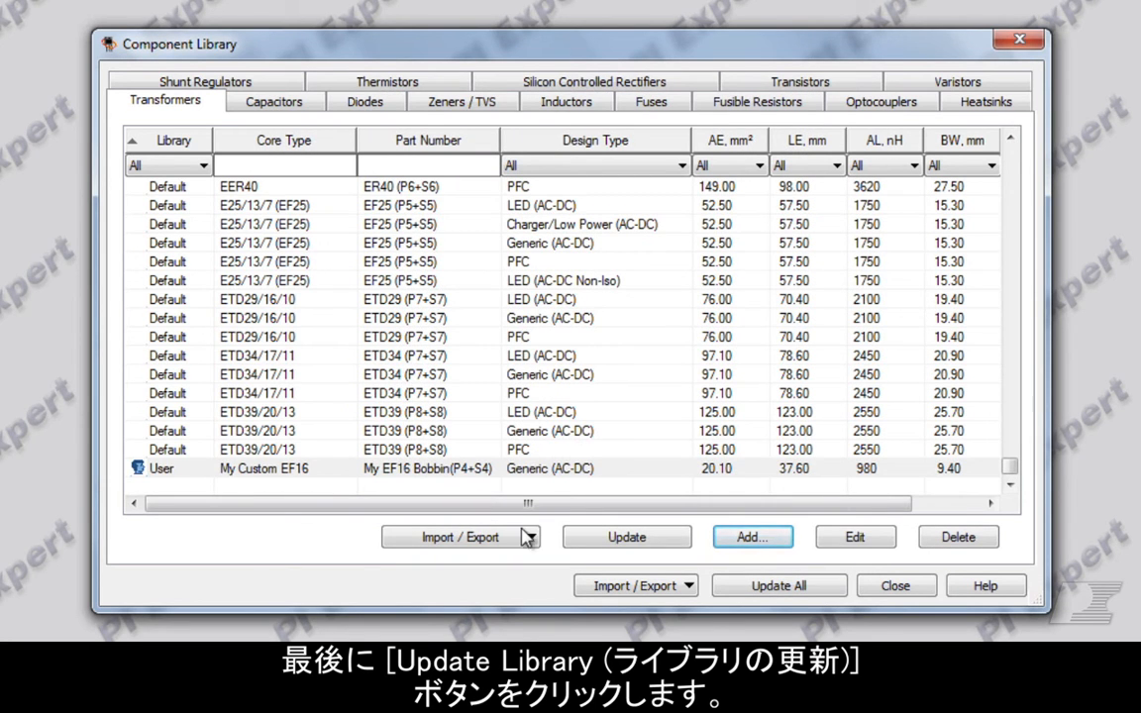
{"action": "left_click", "coordinate": [601, 538]}
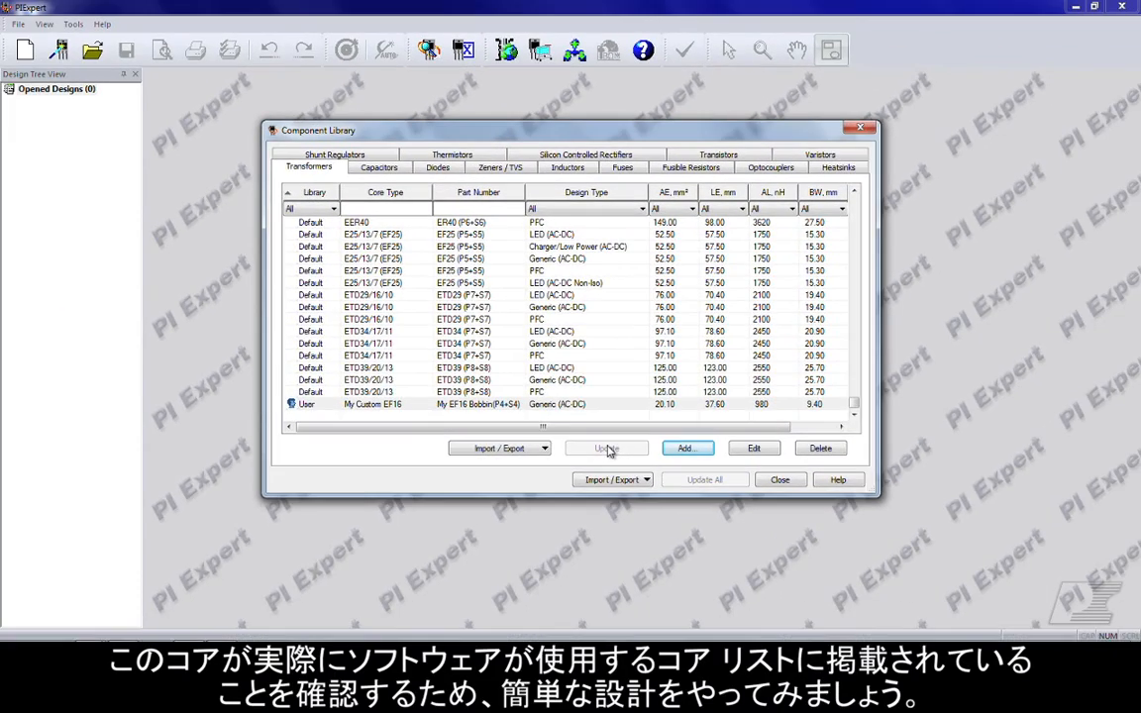
{"action": "left_click", "coordinate": [780, 482]}
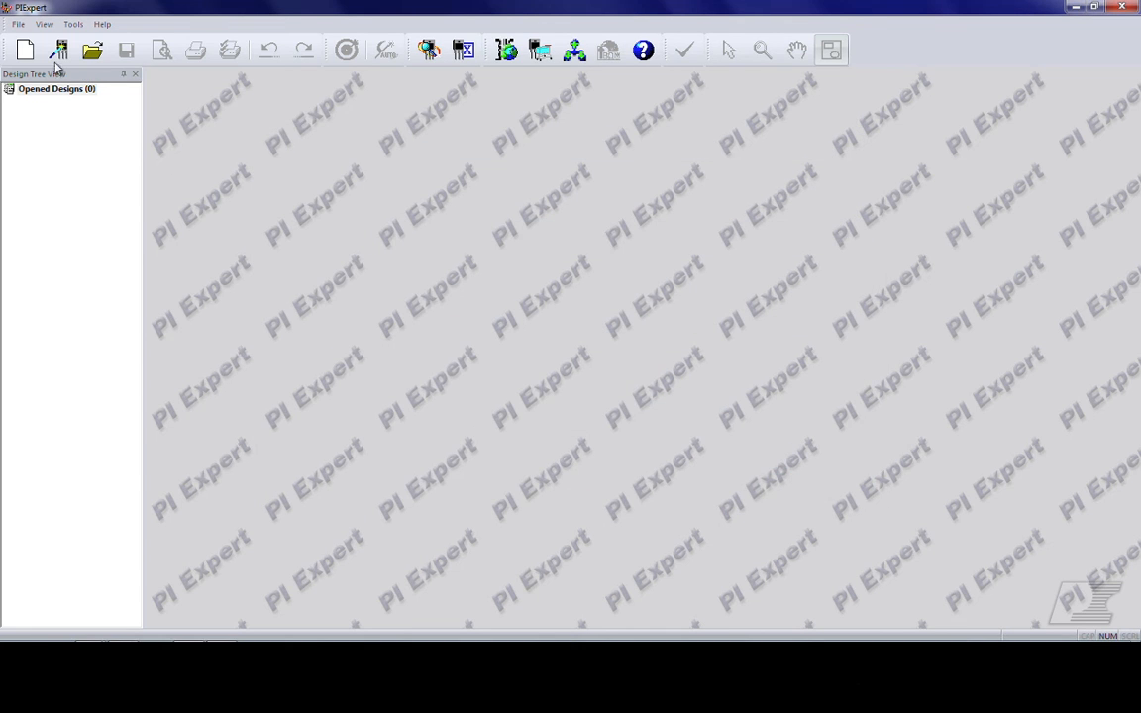
Start a new design using the TinySwitch product line with the TinySwitch-4 family, and accept the Universal (85 - 265 V) AC input
{"action": "left_click", "coordinate": [25, 50]}
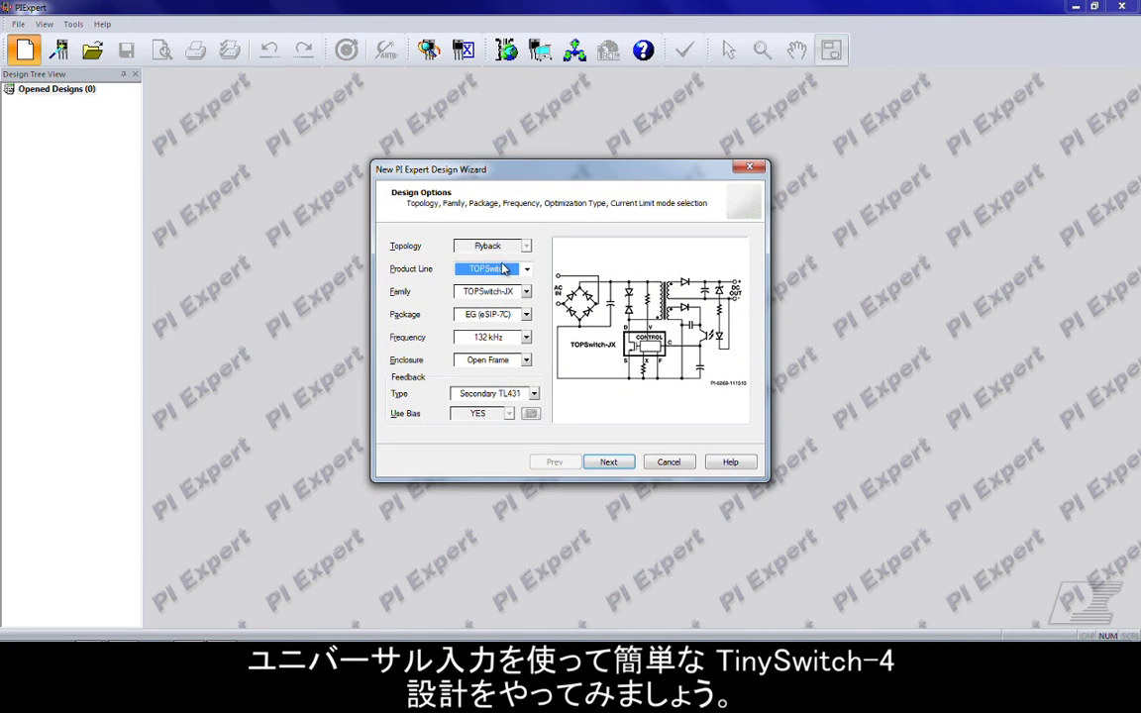
{"action": "left_click", "coordinate": [490, 269]}
{"action": "left_click", "coordinate": [494, 301]}
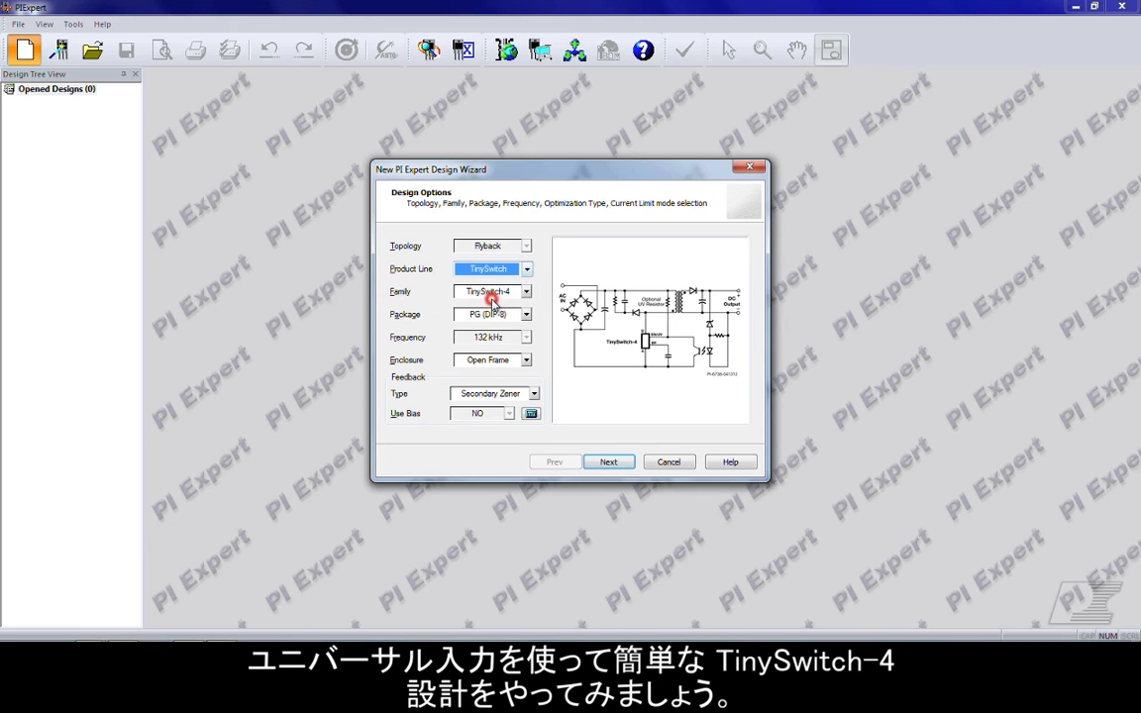
{"action": "left_click", "coordinate": [614, 463]}
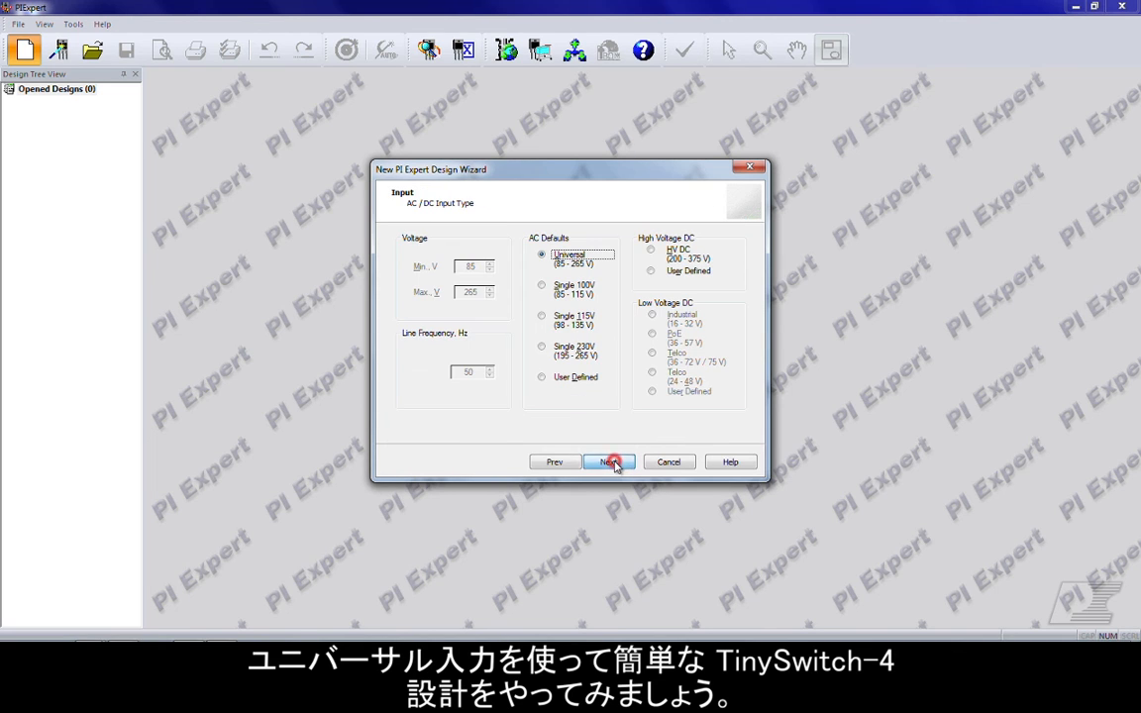
{"action": "left_click", "coordinate": [614, 464]}
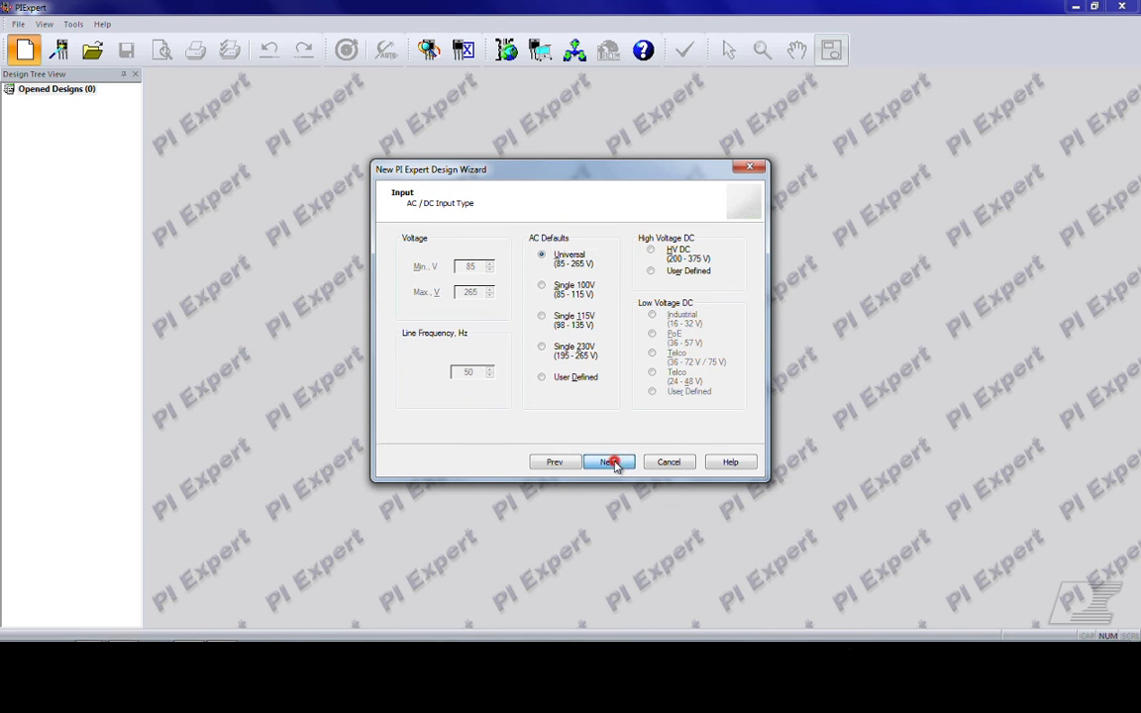
Add one output of 5 V at 1 A to the new design and accept the outputs
{"action": "left_click", "coordinate": [729, 243]}
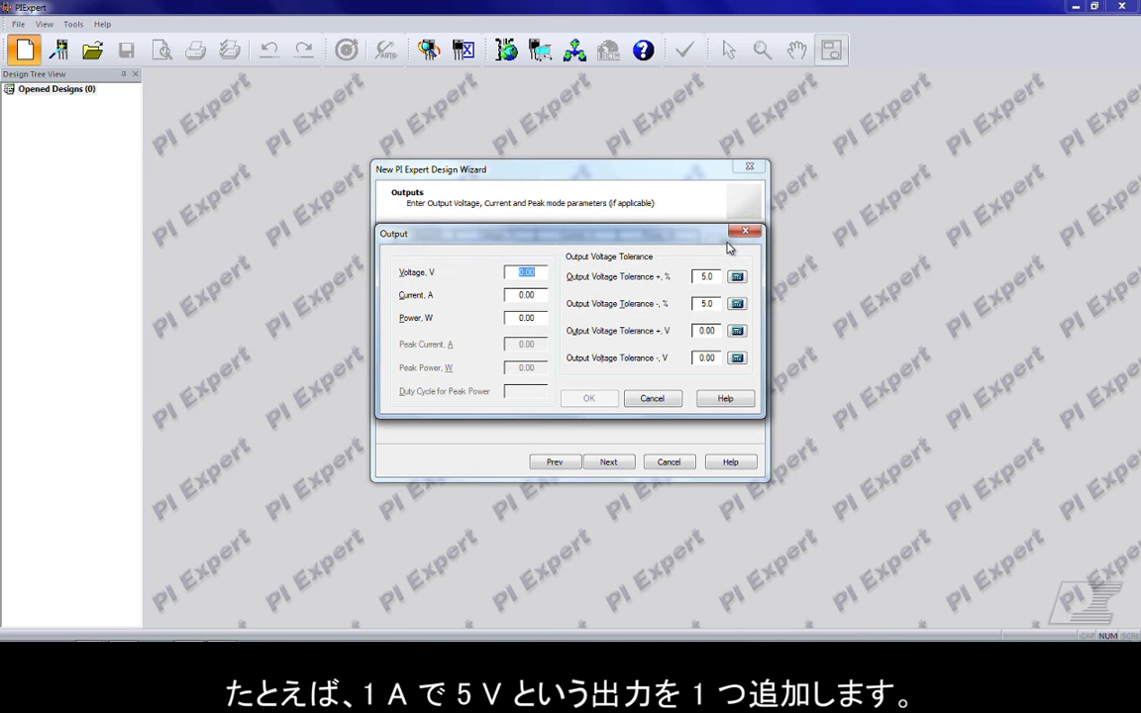
{"action": "type", "text": "5"}
{"action": "key", "text": "Tab"}
{"action": "type", "text": "1"}
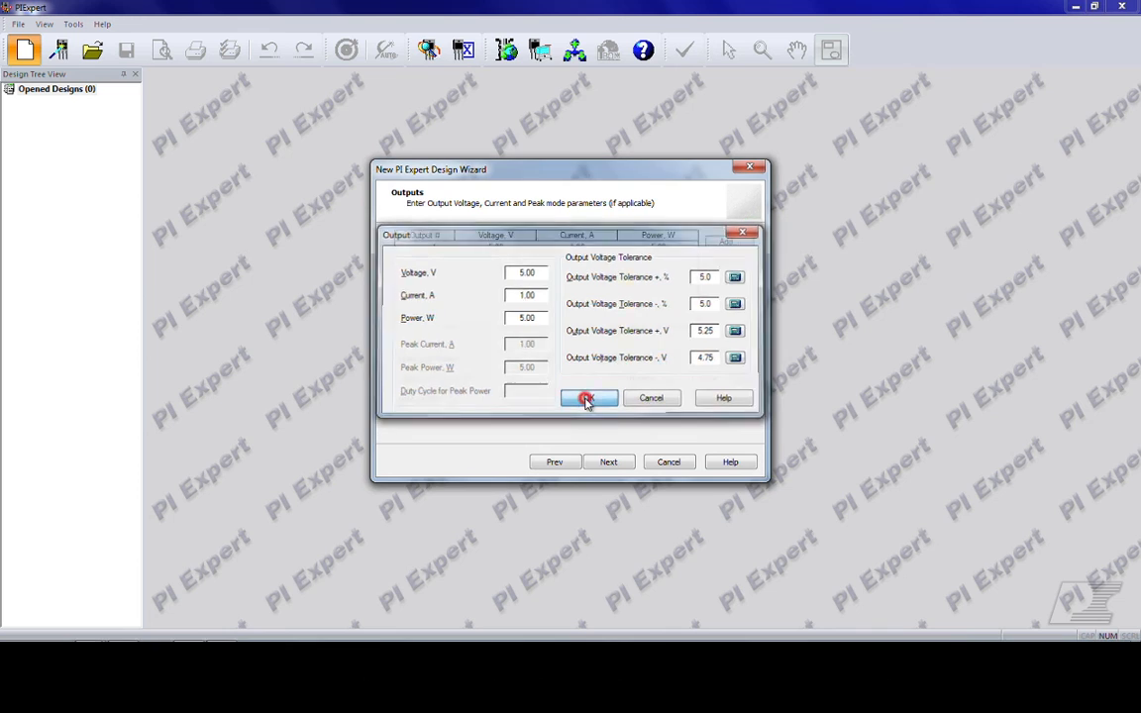
{"action": "left_click", "coordinate": [588, 399]}
{"action": "left_click", "coordinate": [609, 463]}
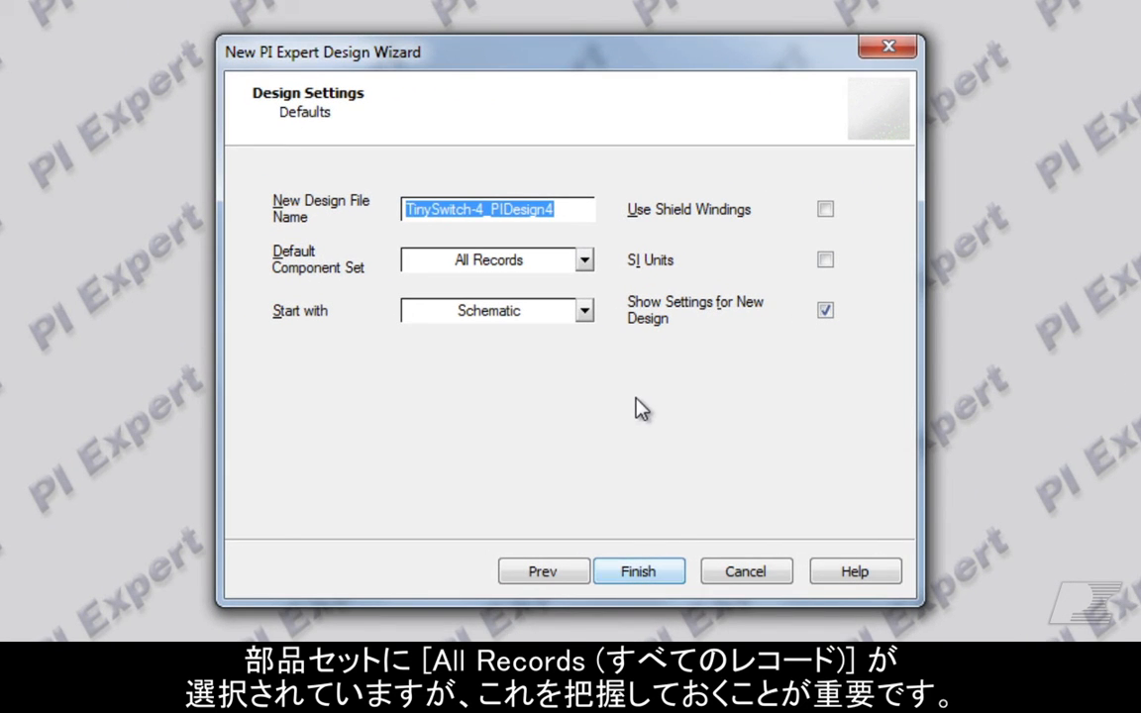
Select All Records as the default component set and finish the new design setup
{"action": "left_click", "coordinate": [586, 262]}
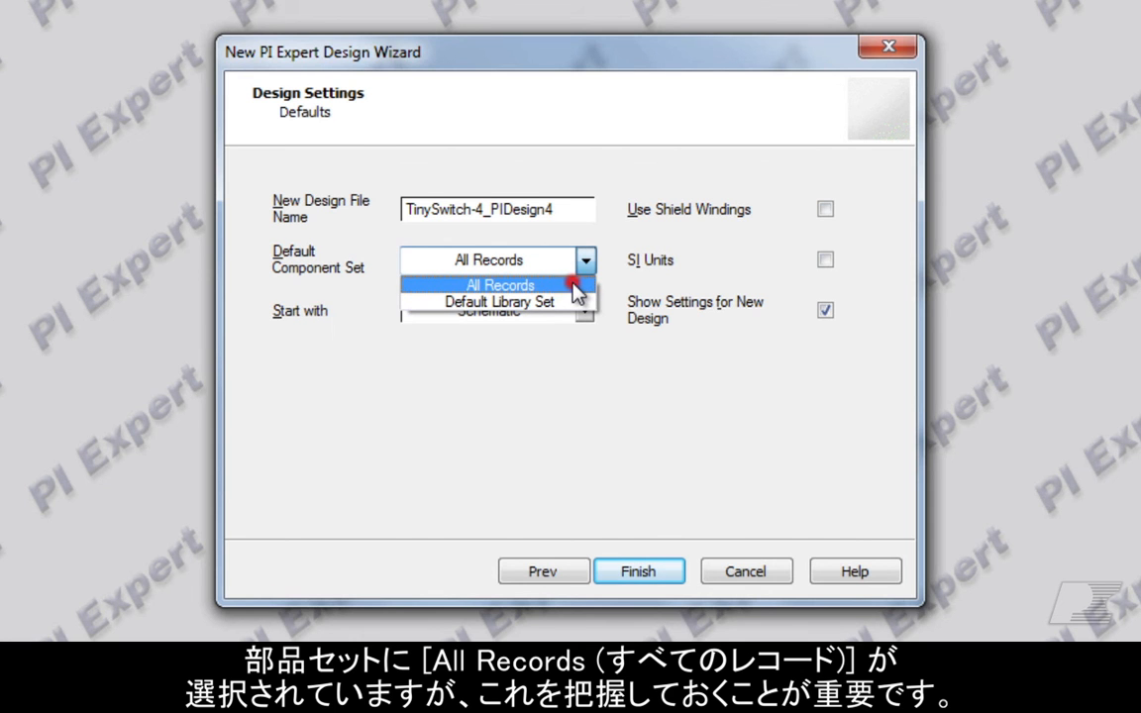
{"action": "left_click", "coordinate": [573, 285]}
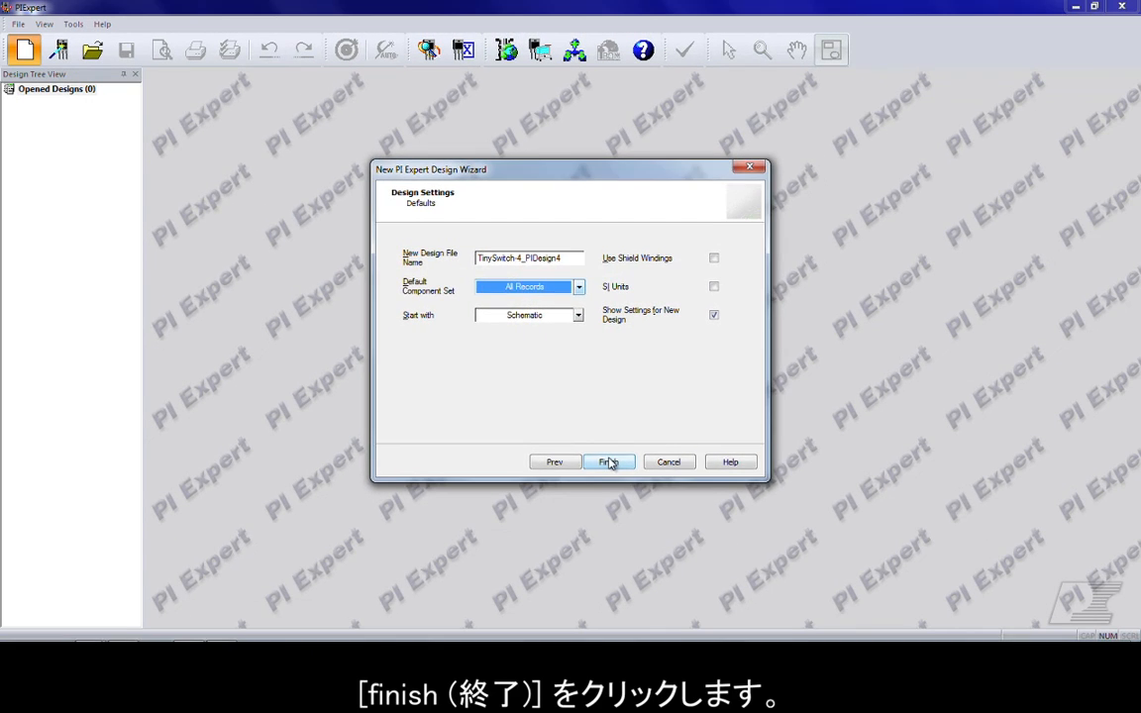
{"action": "left_click", "coordinate": [638, 571]}
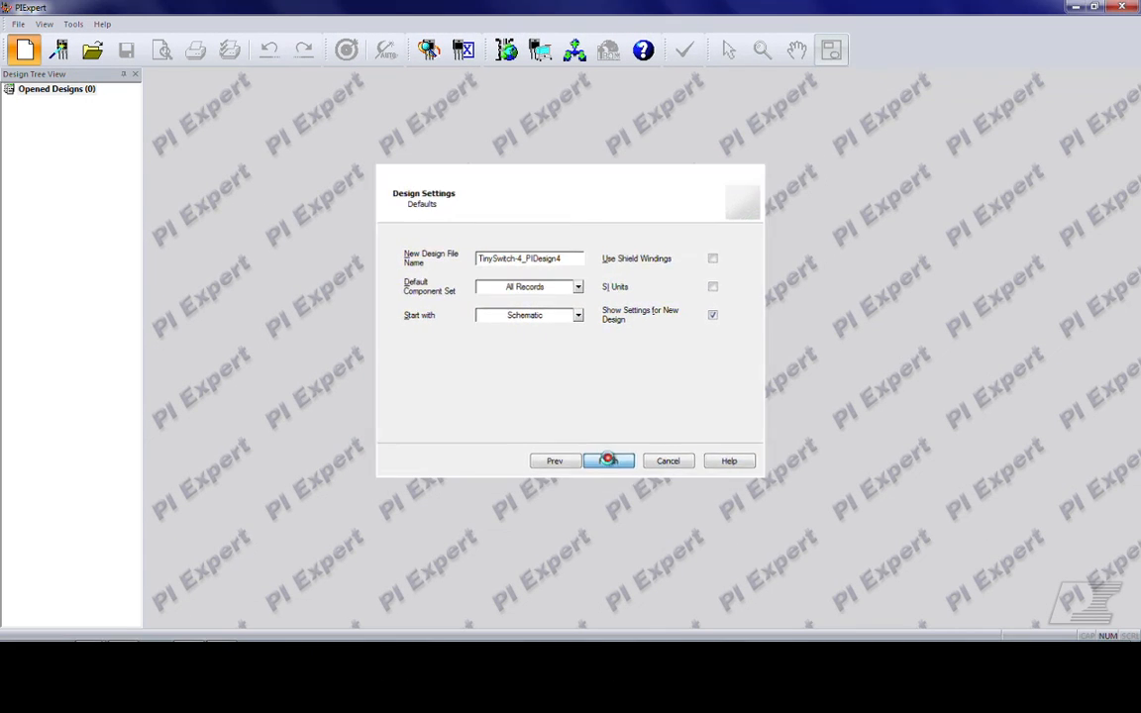
Open Solution 1 from the optimization results and bring up the core selection of transformer T1 in the schematic
{"action": "left_click", "coordinate": [562, 419]}
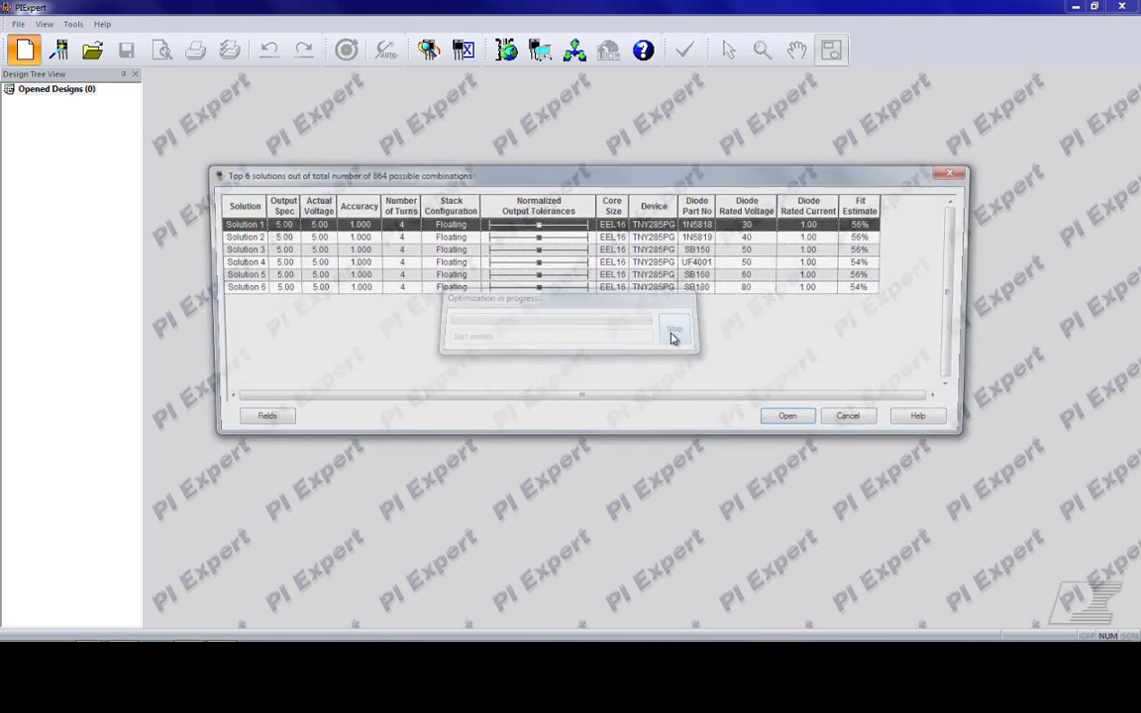
{"action": "left_click", "coordinate": [796, 423]}
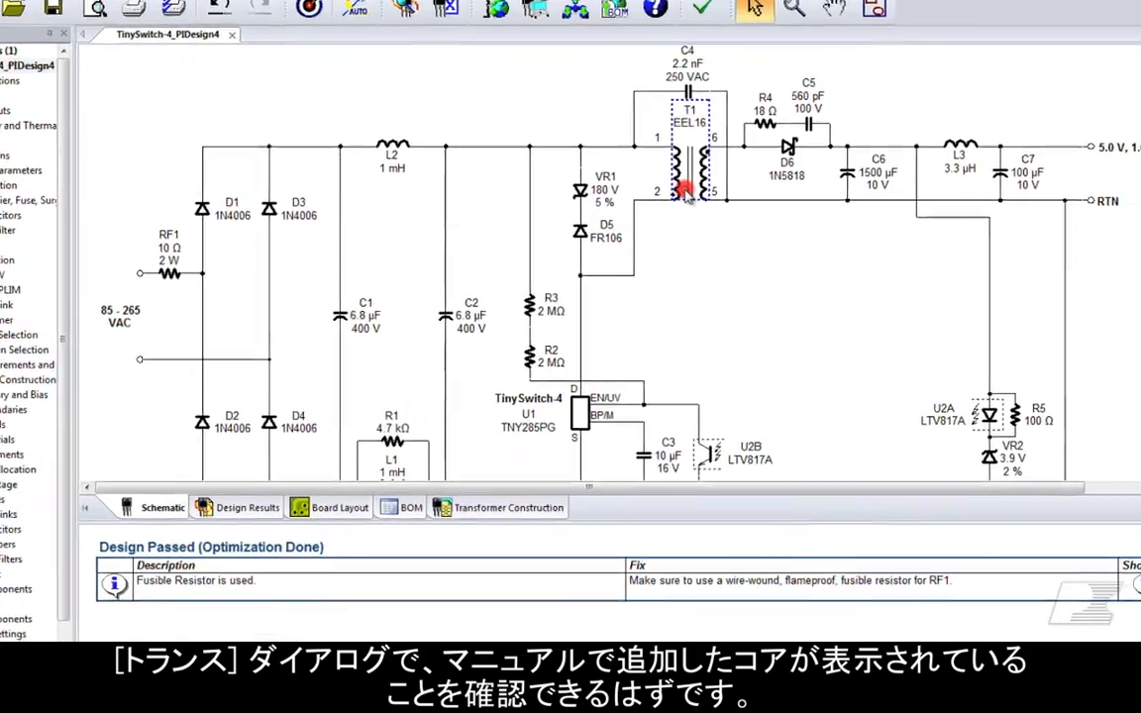
{"action": "double_click", "coordinate": [671, 208]}
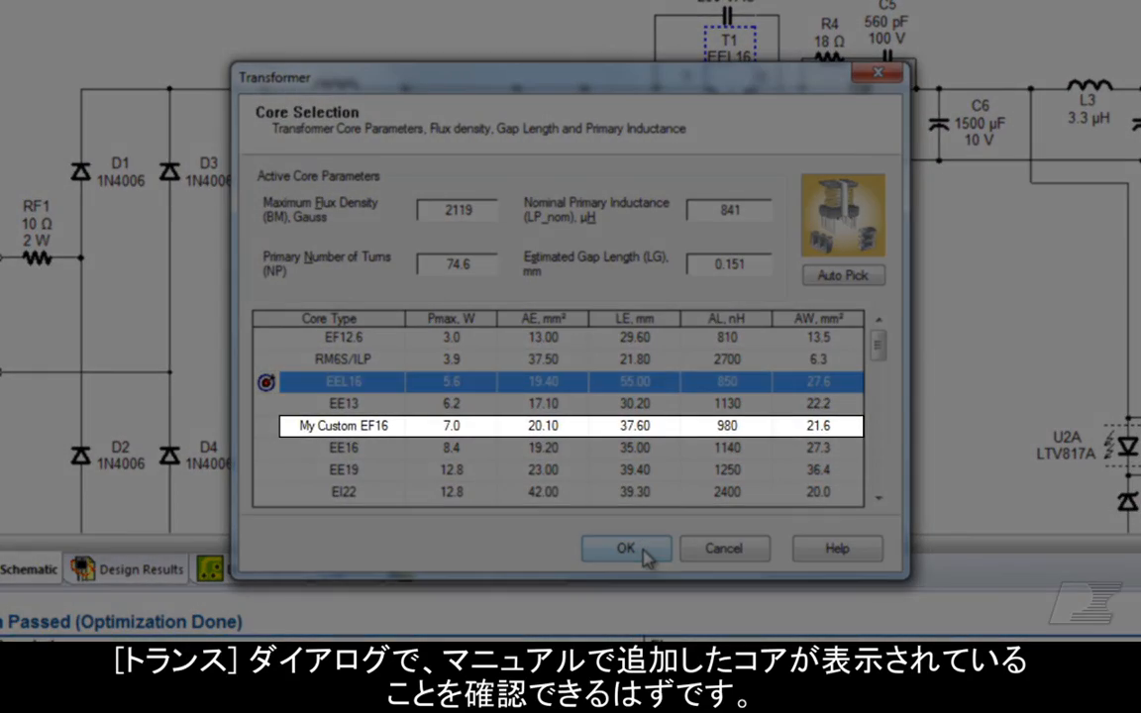